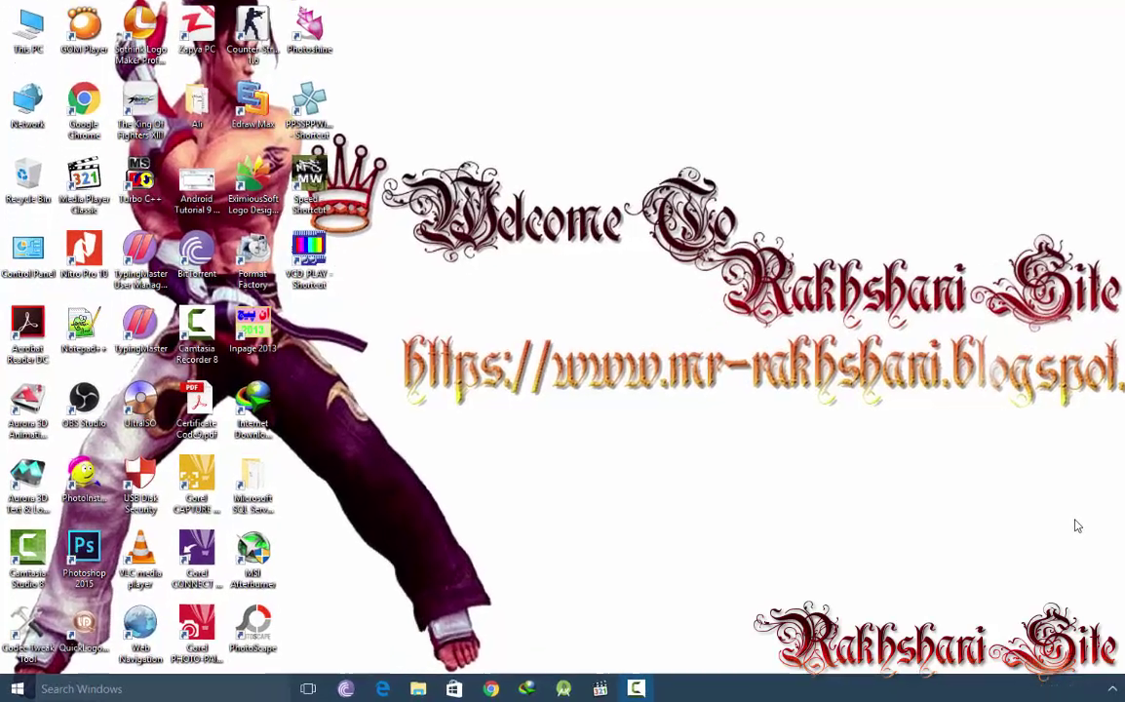
Launch Excel from the Run prompt by entering 'excel'.
{"action": "key", "text": "super+r"}
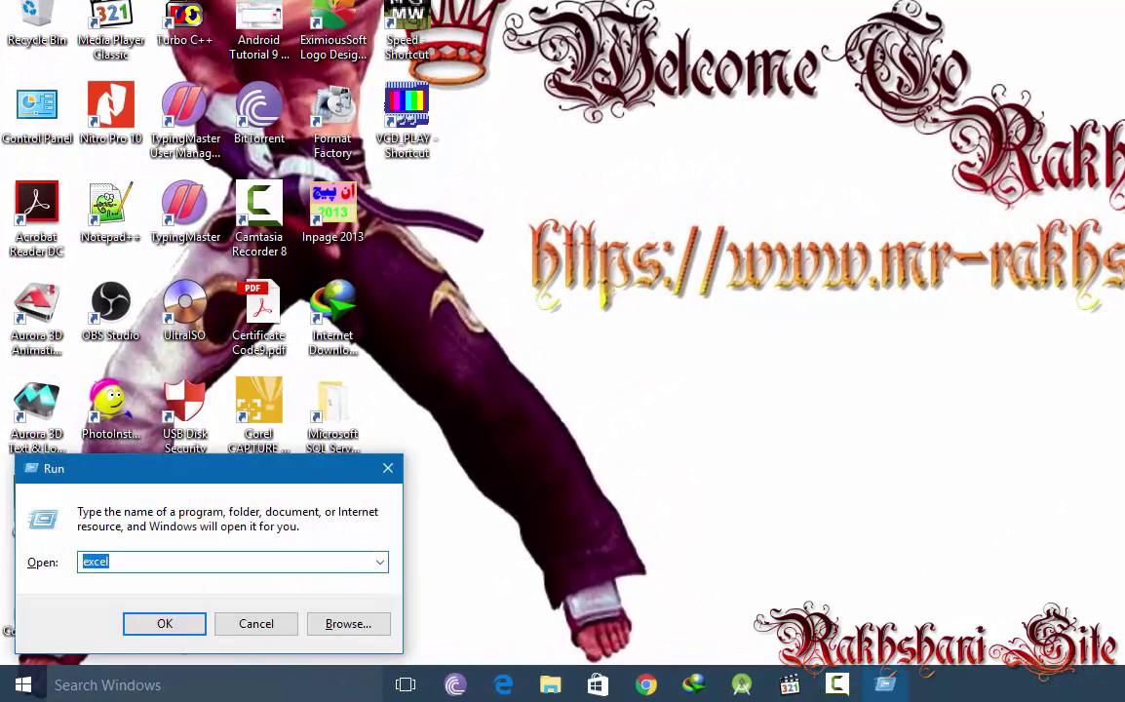
{"action": "type", "text": "excel"}
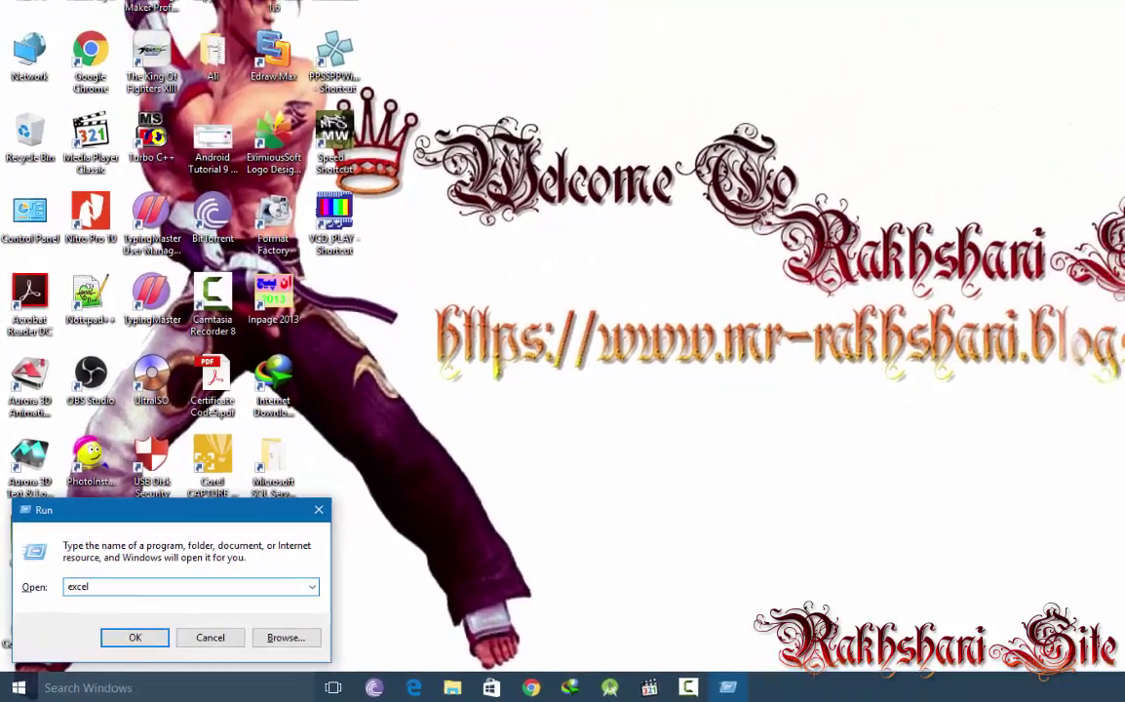
{"action": "key", "text": "Return"}
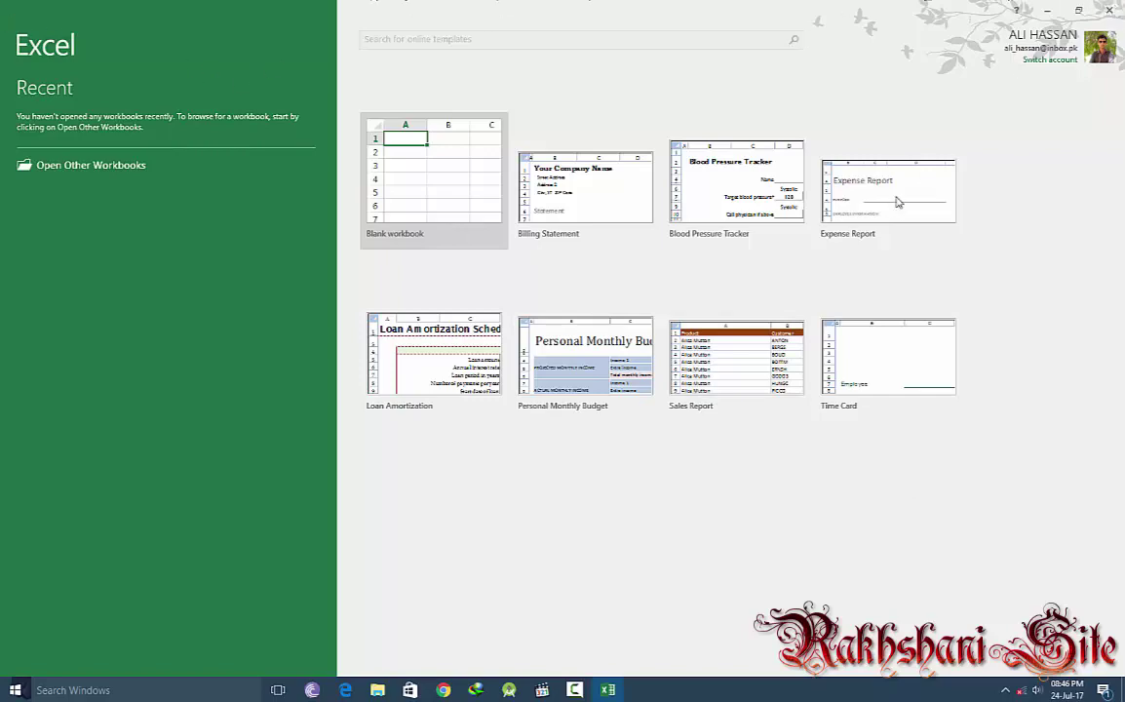
{"action": "key", "text": "super+r"}
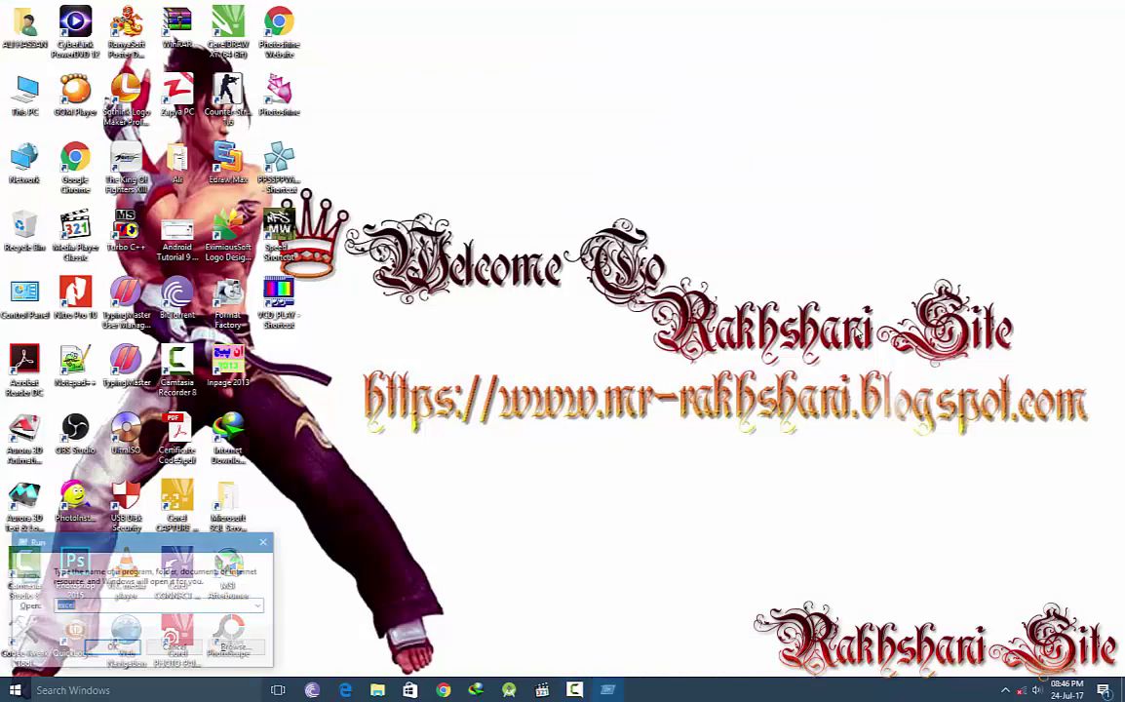
{"action": "key", "text": "Return"}
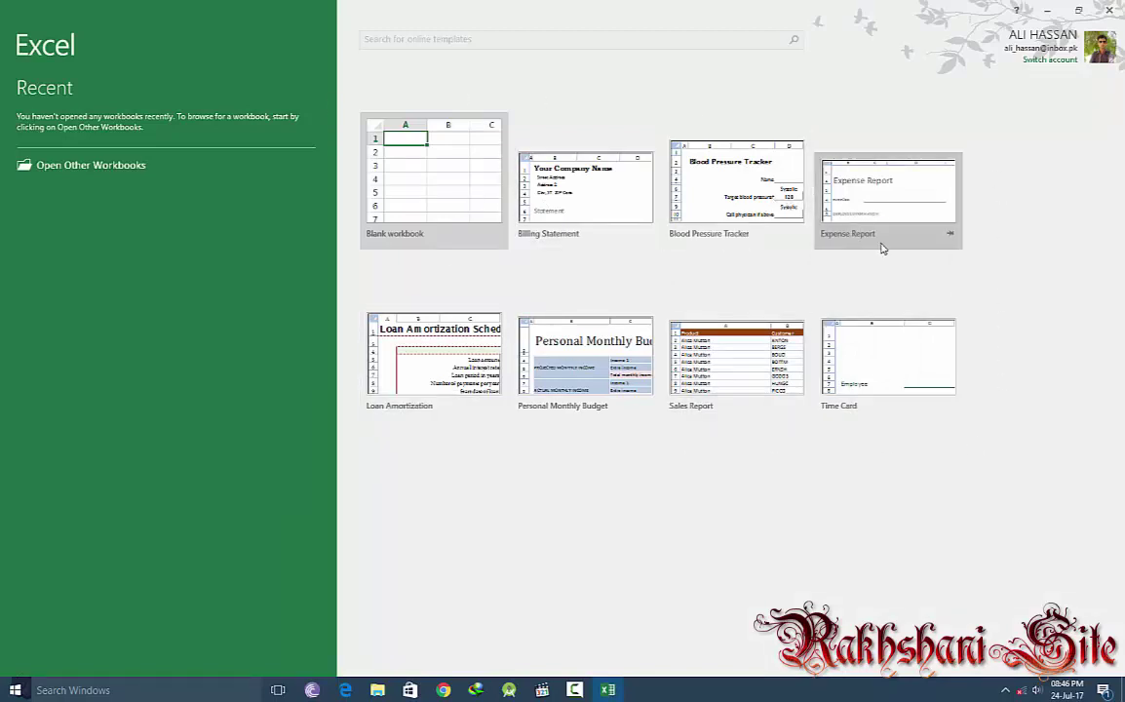
Start a blank workbook and expand the formula bar to several lines.
{"action": "left_click", "coordinate": [466, 173]}
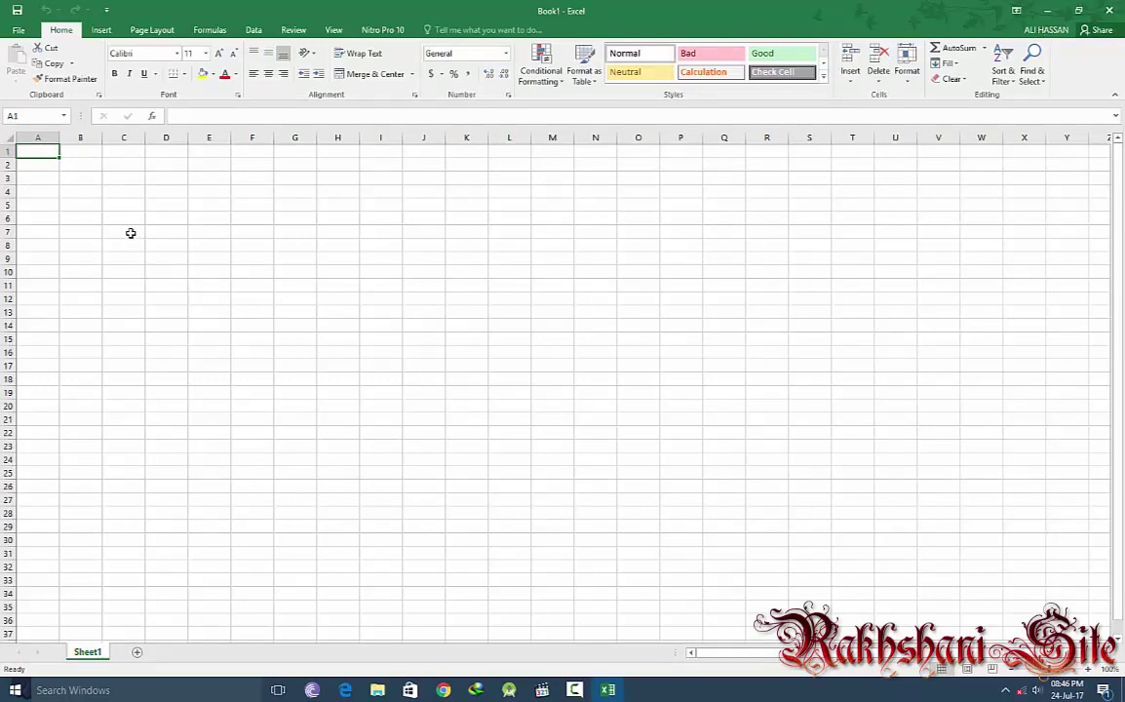
{"action": "scroll", "coordinate": [107, 205], "scroll_direction": "down", "scroll_amount": 2}
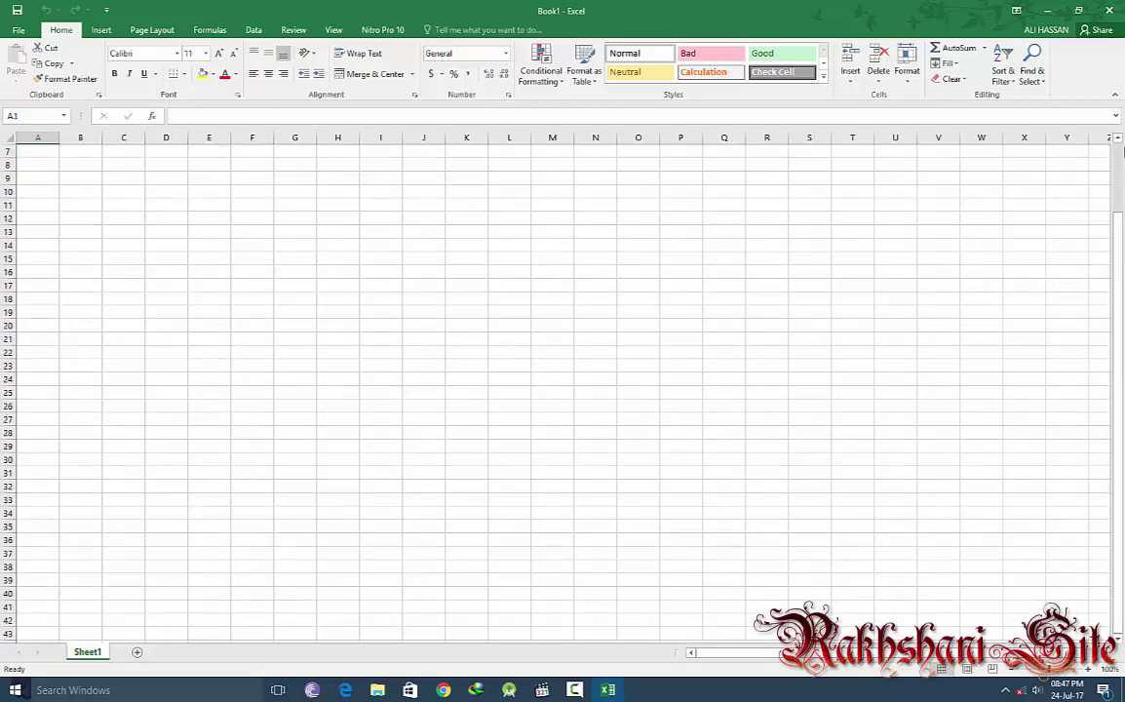
{"action": "left_click_drag", "start_coordinate": [1119, 207], "coordinate": [1119, 166]}
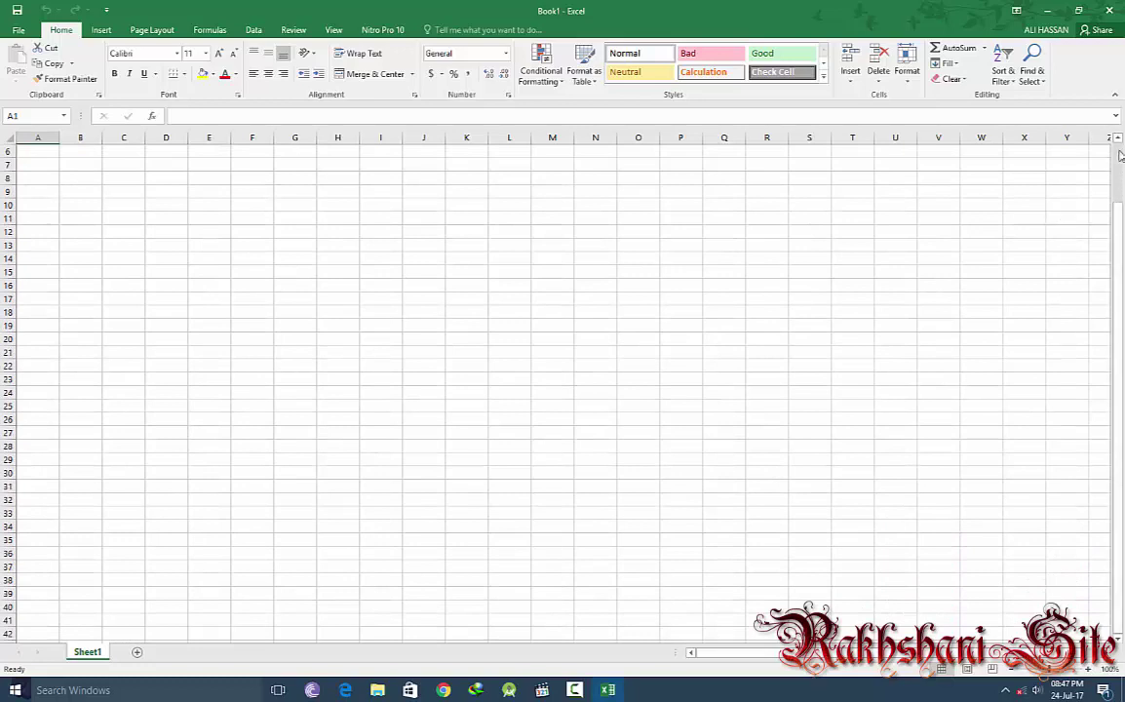
{"action": "left_click", "coordinate": [1116, 116]}
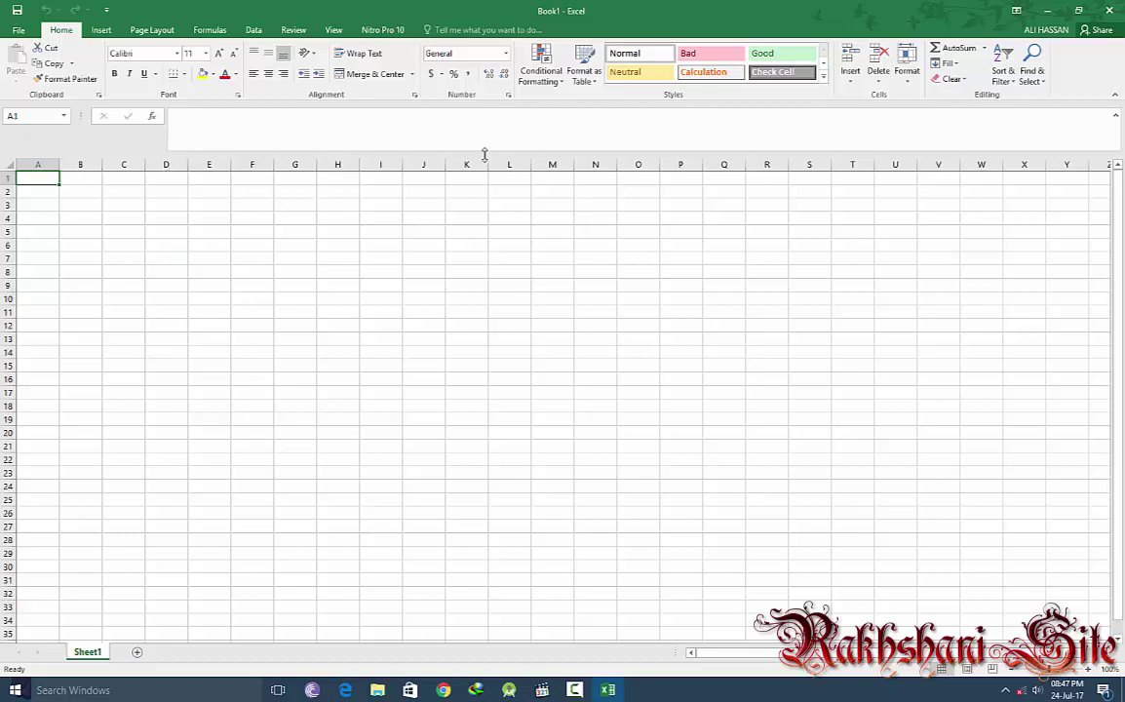
Collapse the formula bar back to one line and select cells A2 and D5.
{"action": "left_click", "coordinate": [284, 114]}
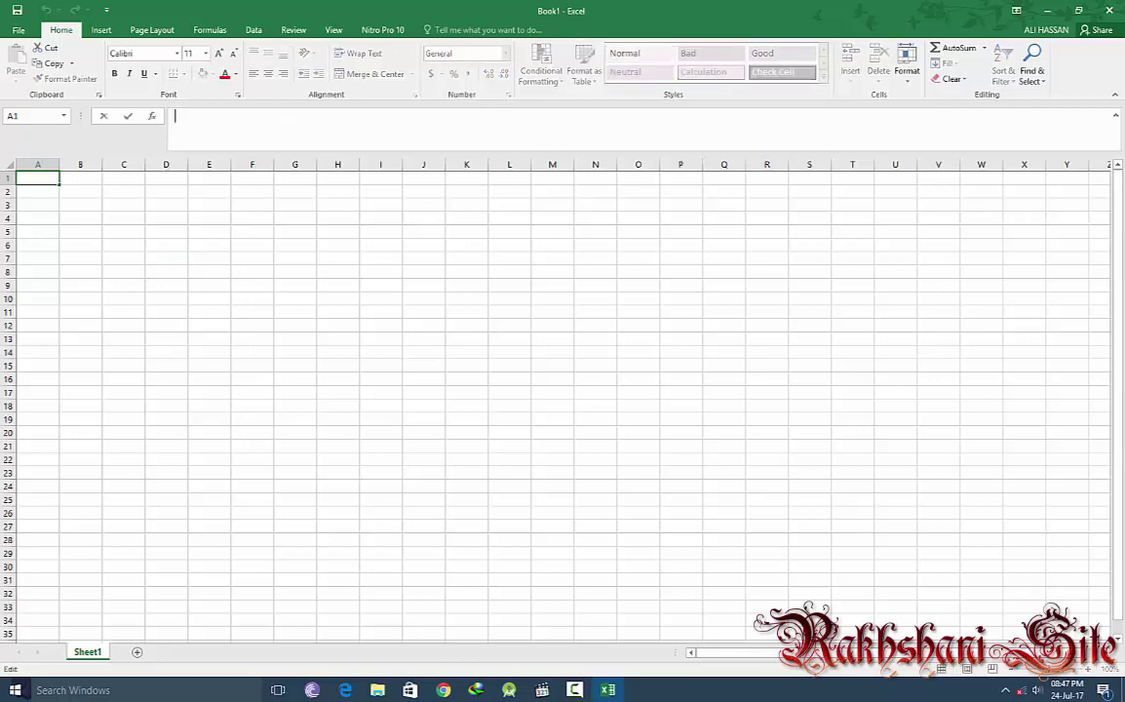
{"action": "left_click_drag", "start_coordinate": [1008, 146], "coordinate": [1008, 119]}
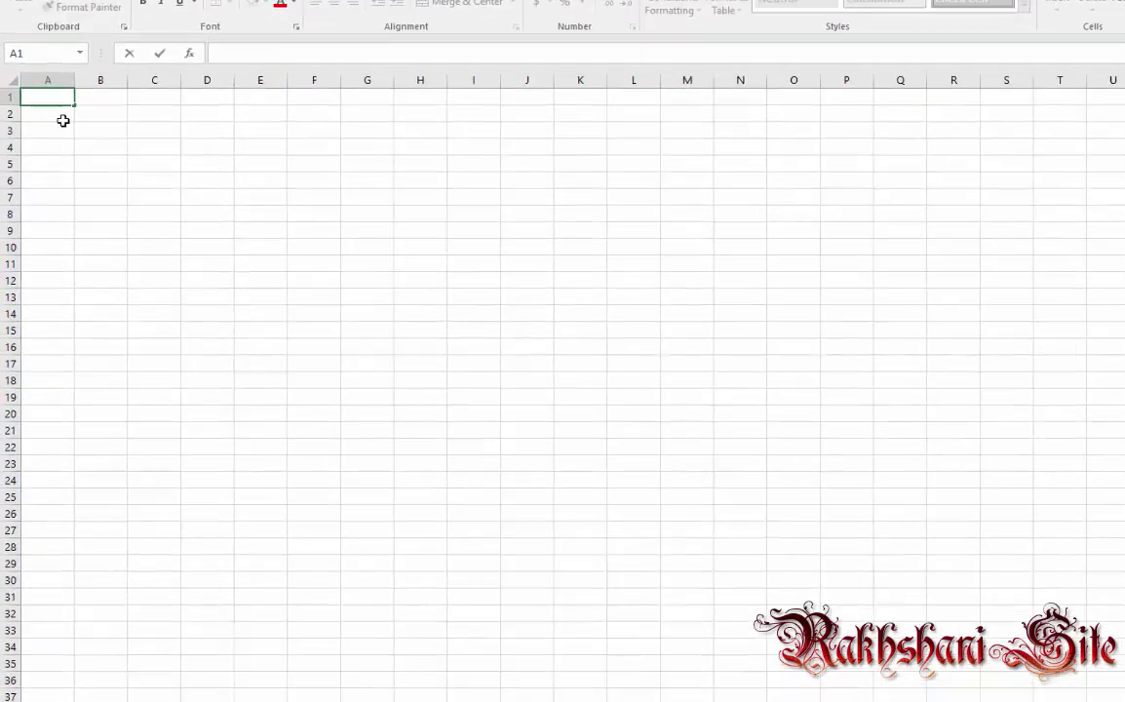
{"action": "left_click", "coordinate": [42, 160]}
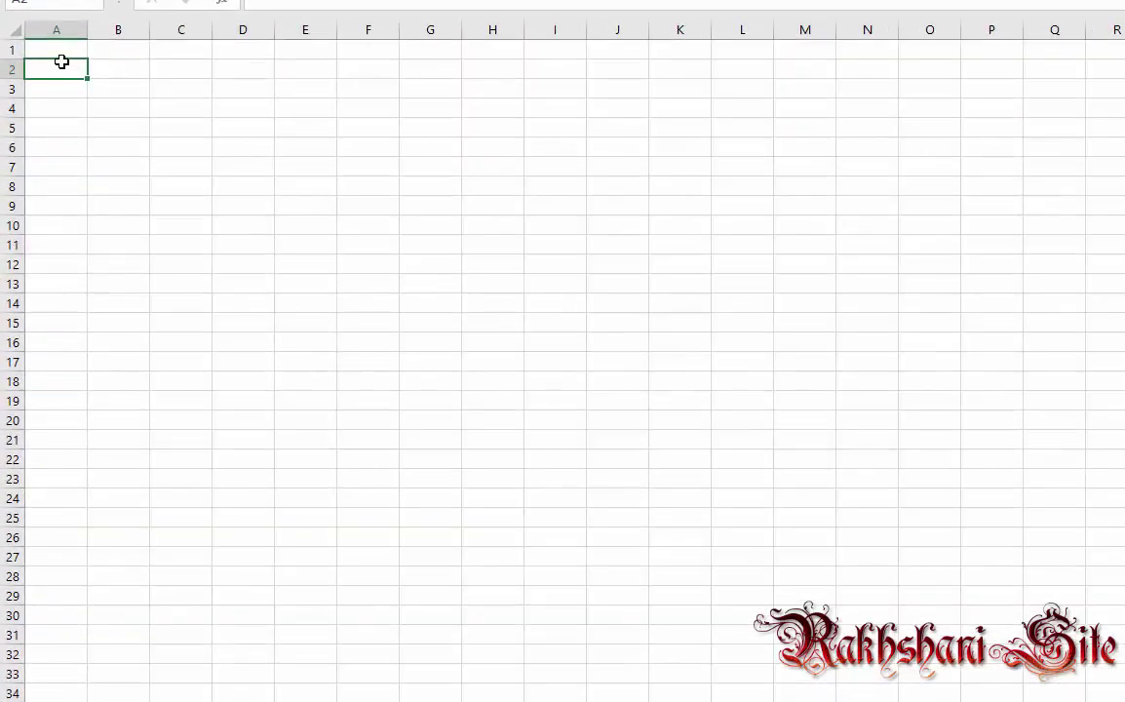
{"action": "left_click", "coordinate": [256, 121]}
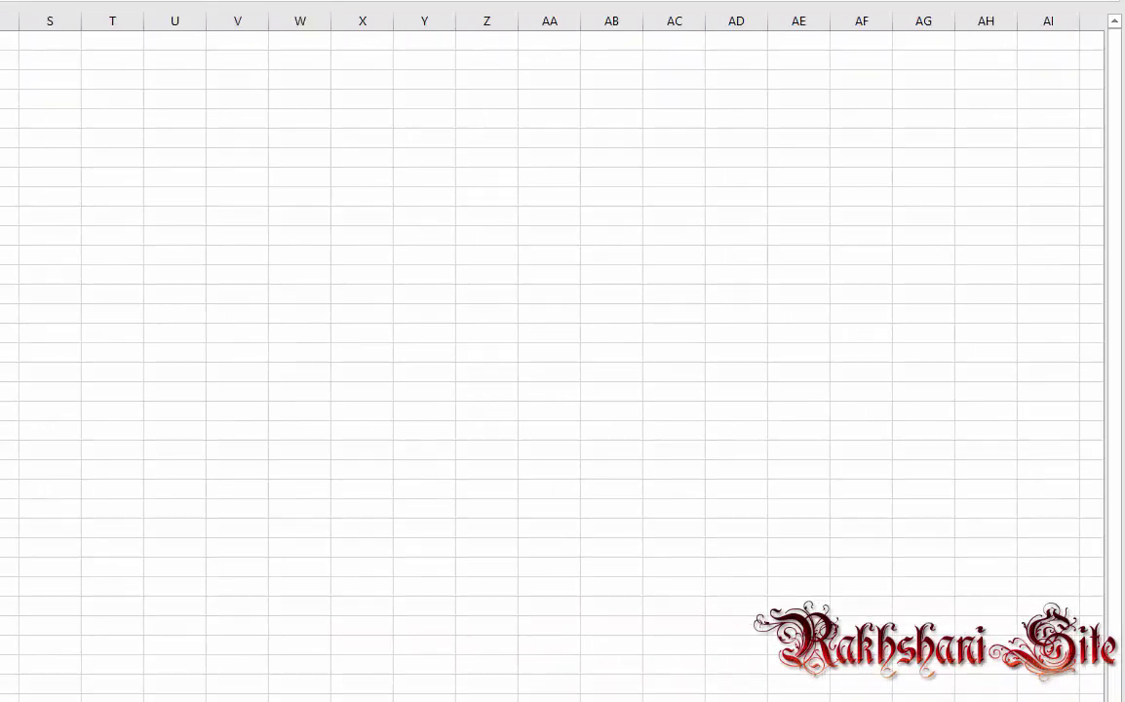
{"action": "key", "text": "ctrl+Right"}
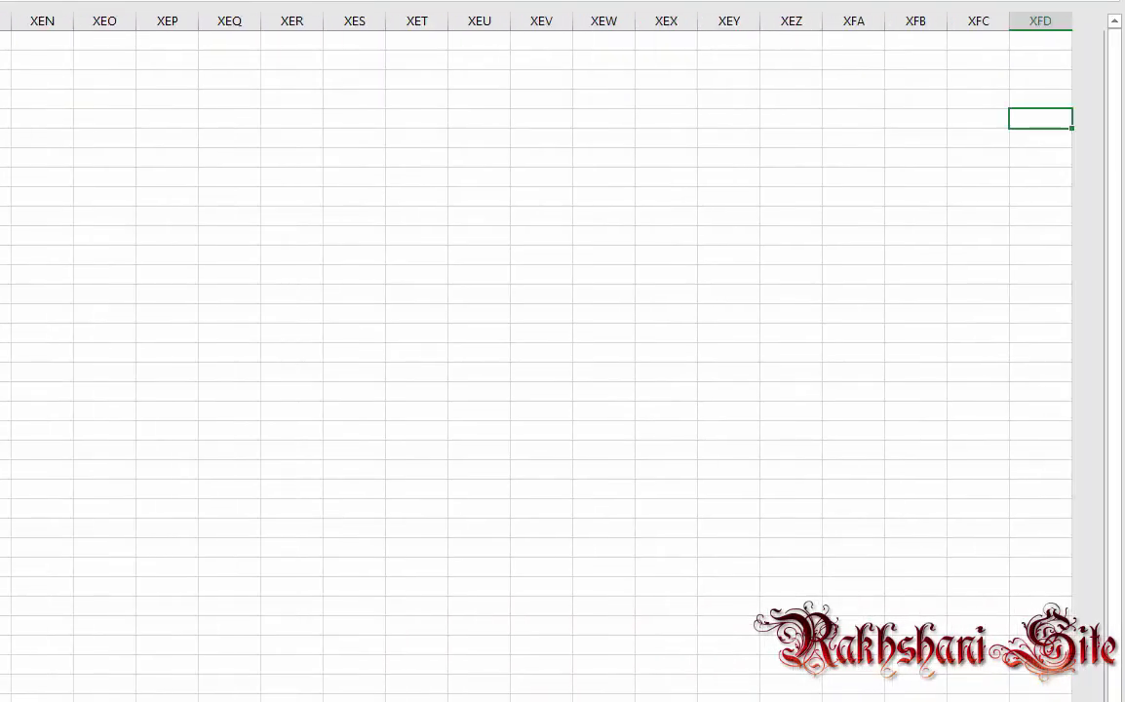
{"action": "key", "text": "Up"}
{"action": "key", "text": "Up"}
{"action": "key", "text": "Up"}
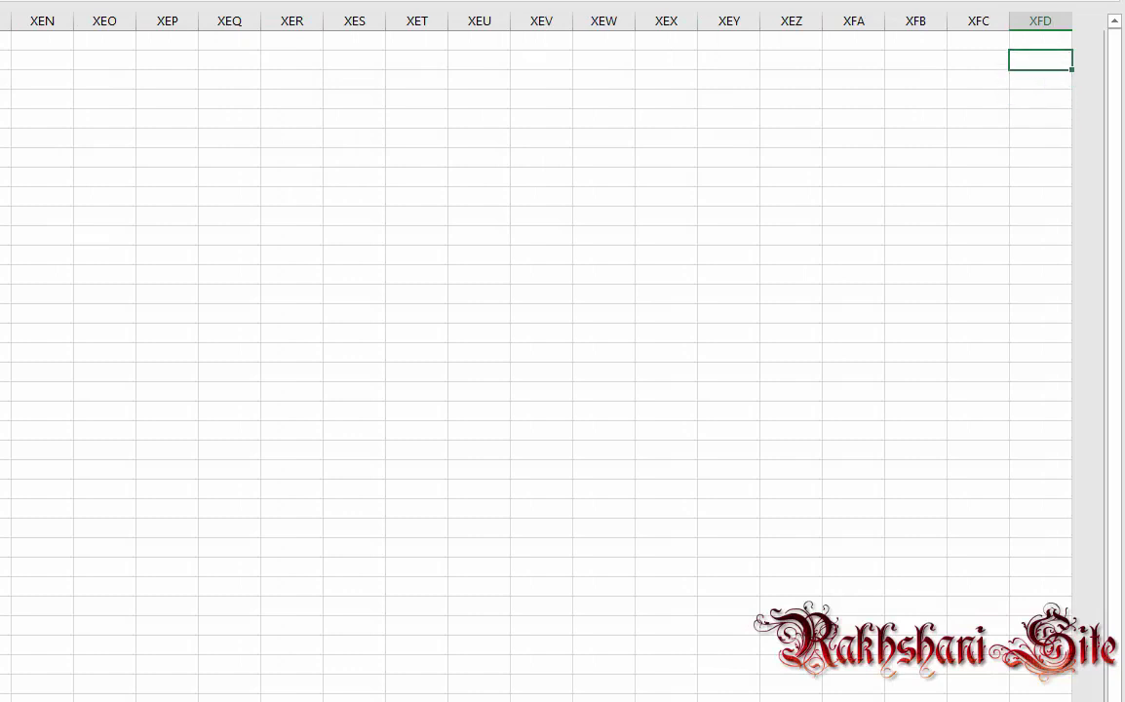
{"action": "key", "text": "Up"}
{"action": "key", "text": "ctrl+Left"}
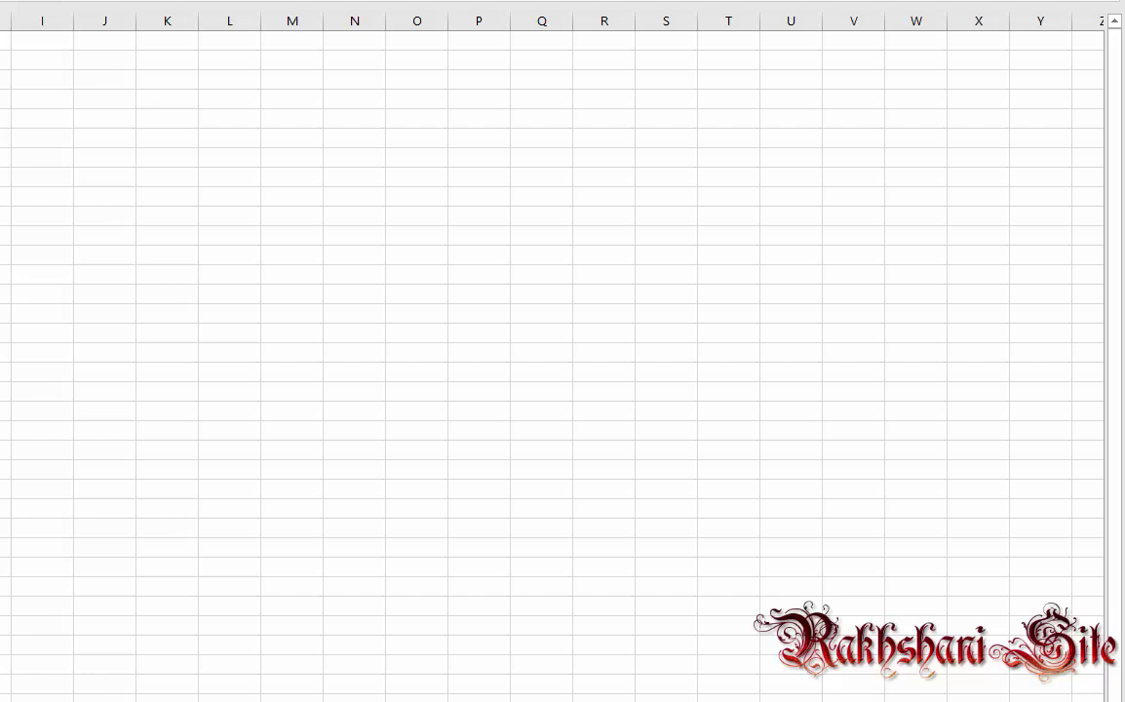
{"action": "key", "text": "ctrl+Right"}
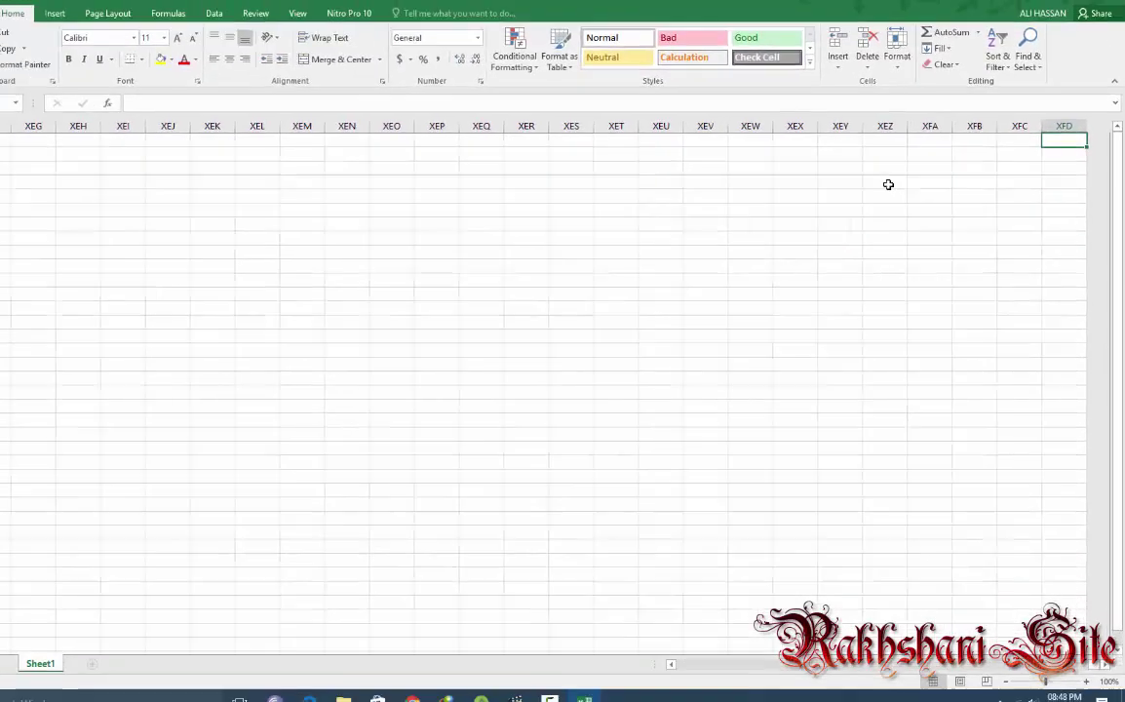
{"action": "key", "text": "ctrl+Left"}
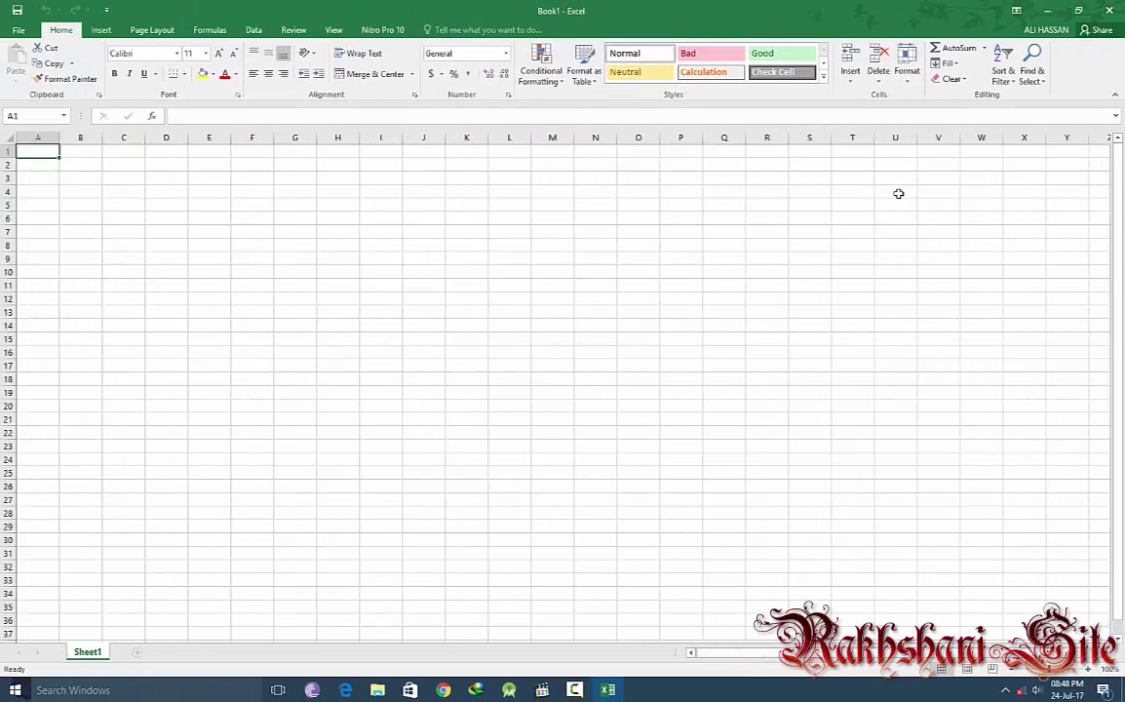
Enter 16384 in D4 with the label 'columns' in E4.
{"action": "key", "text": "Right"}
{"action": "key", "text": "Down"}
{"action": "key", "text": "Right"}
{"action": "key", "text": "Right"}
{"action": "key", "text": "Down"}
{"action": "key", "text": "Down"}
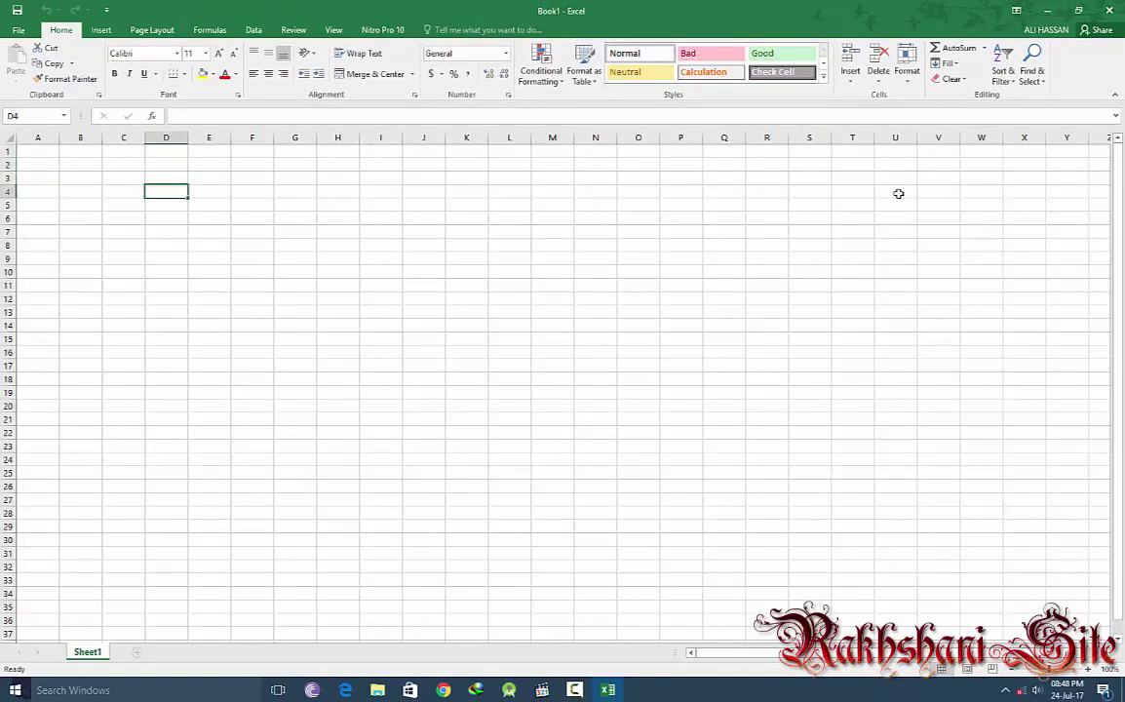
{"action": "type", "text": "163"}
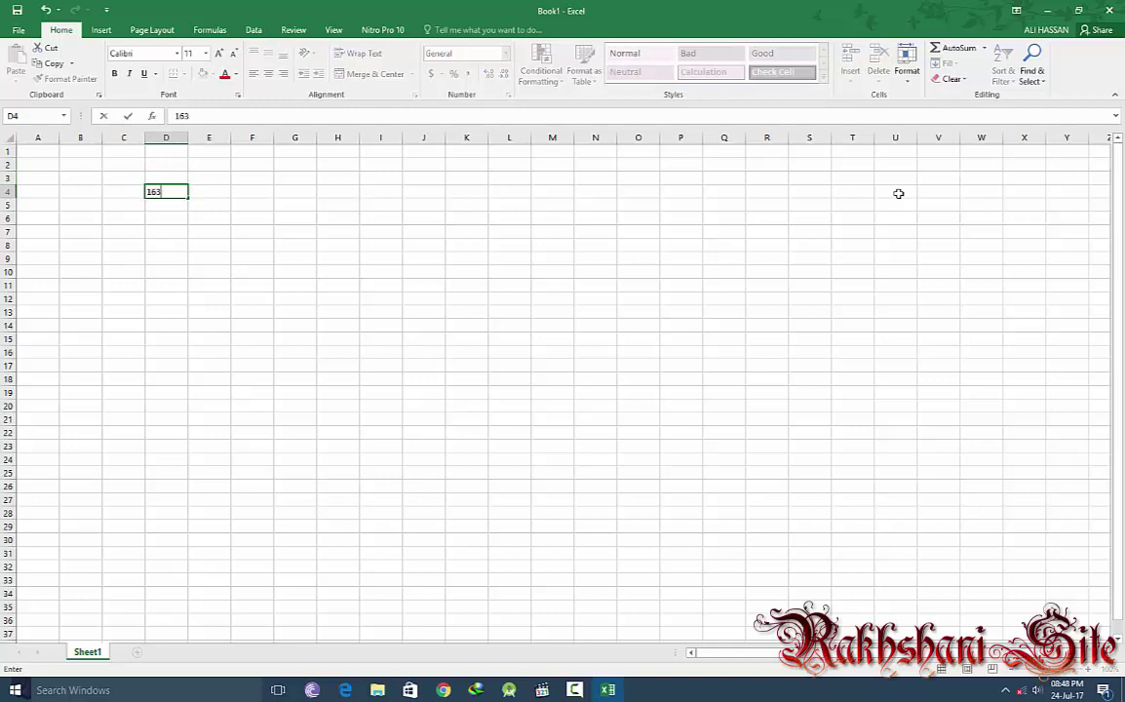
{"action": "type", "text": "84"}
{"action": "left_click", "coordinate": [196, 191]}
{"action": "type", "text": "c"}
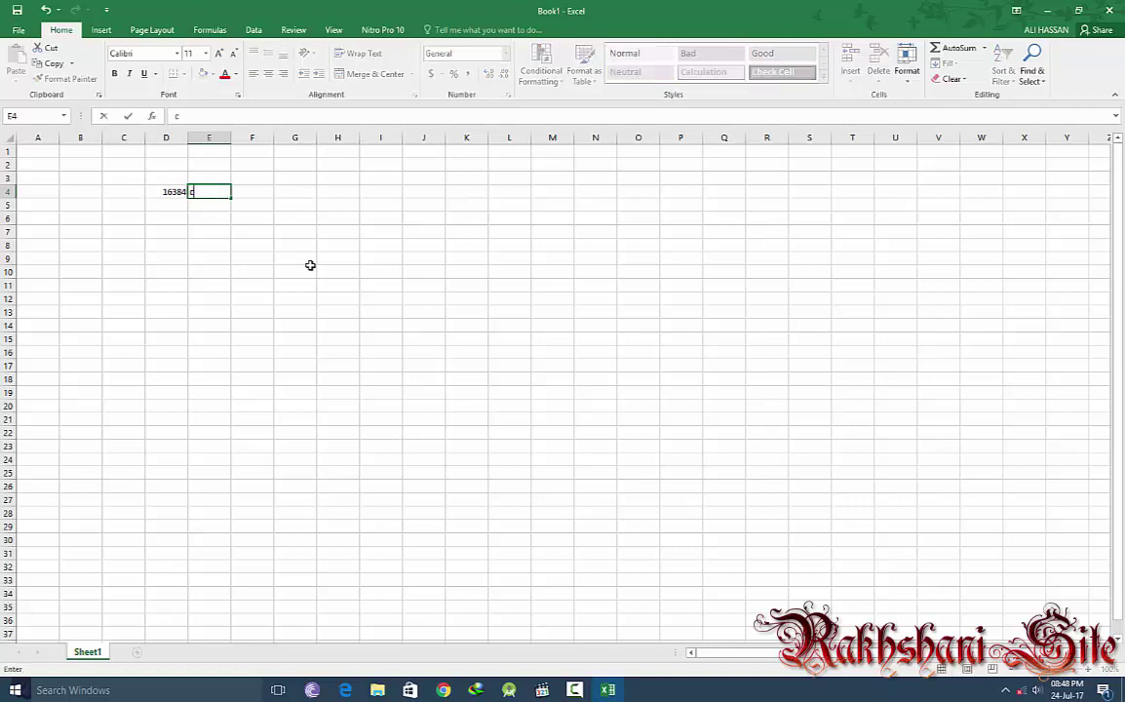
{"action": "type", "text": "olu"}
{"action": "type", "text": "mns"}
{"action": "key", "text": "Return"}
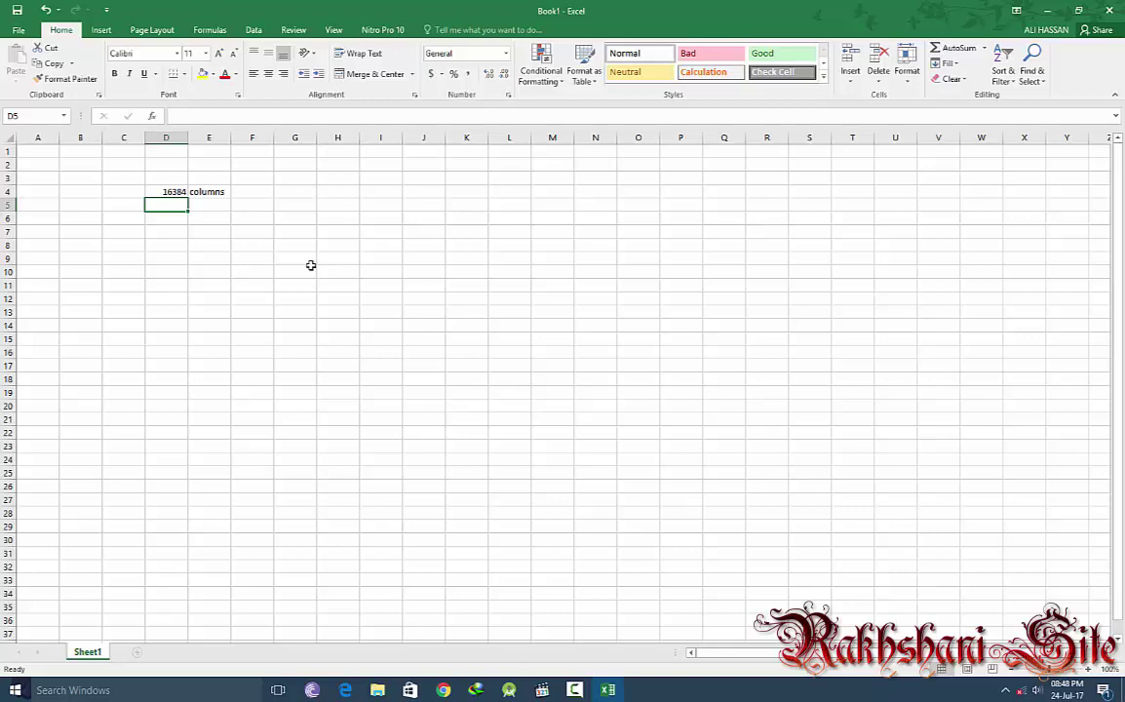
Enter 1048576 in D5 with the label 'rows' in E5.
{"action": "type", "text": "104"}
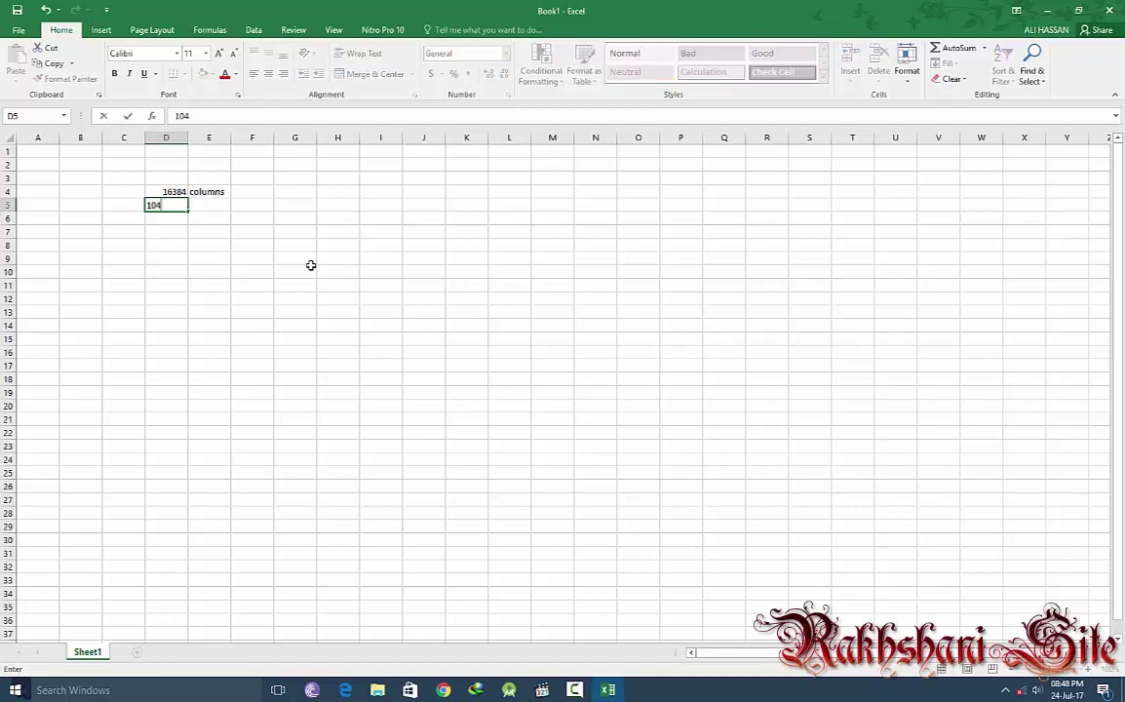
{"action": "type", "text": "857"}
{"action": "type", "text": "6"}
{"action": "key", "text": "Tab"}
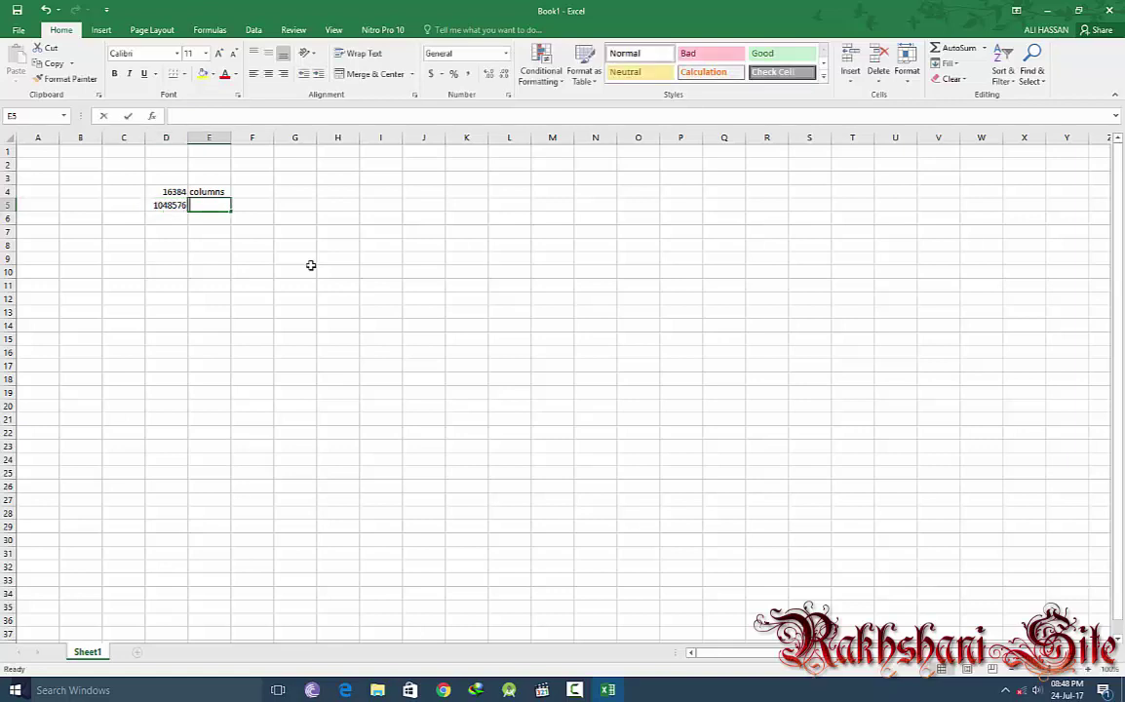
{"action": "type", "text": "row"}
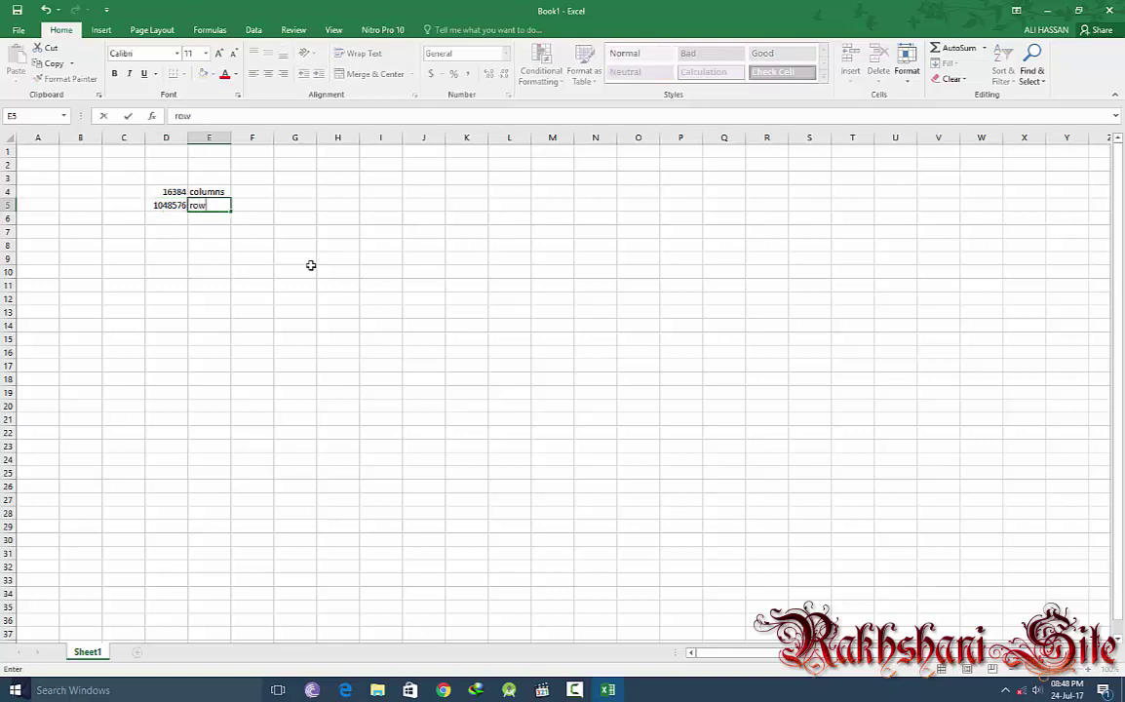
{"action": "type", "text": "s"}
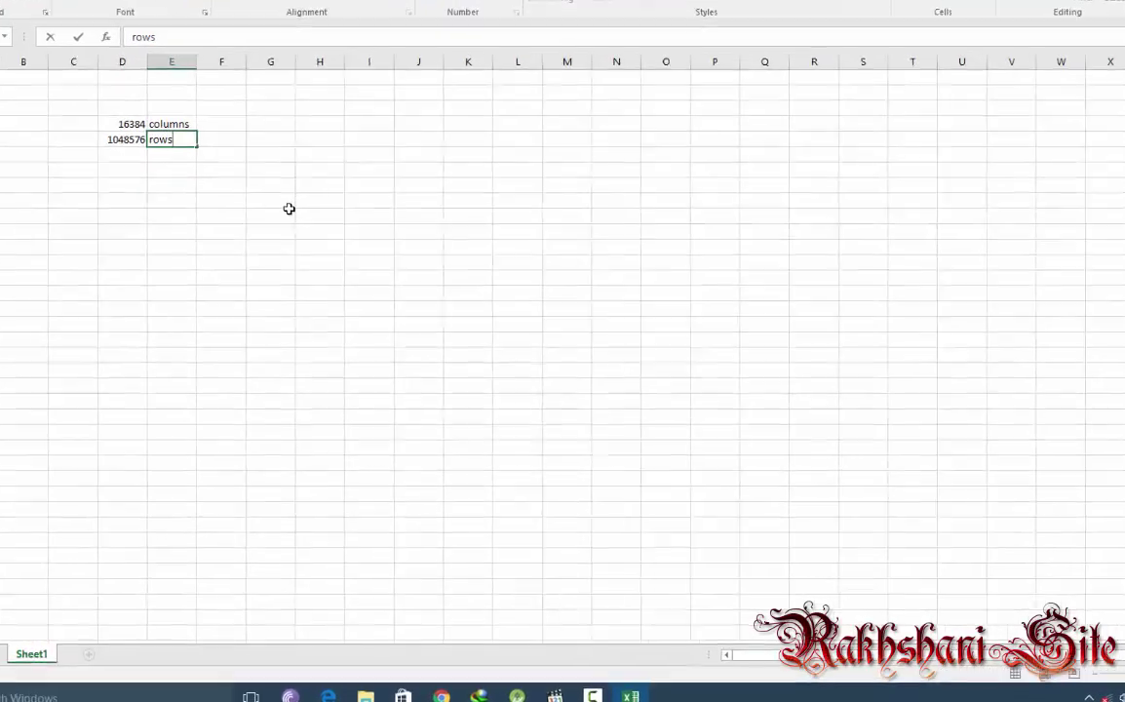
{"action": "key", "text": "ctrl+Down"}
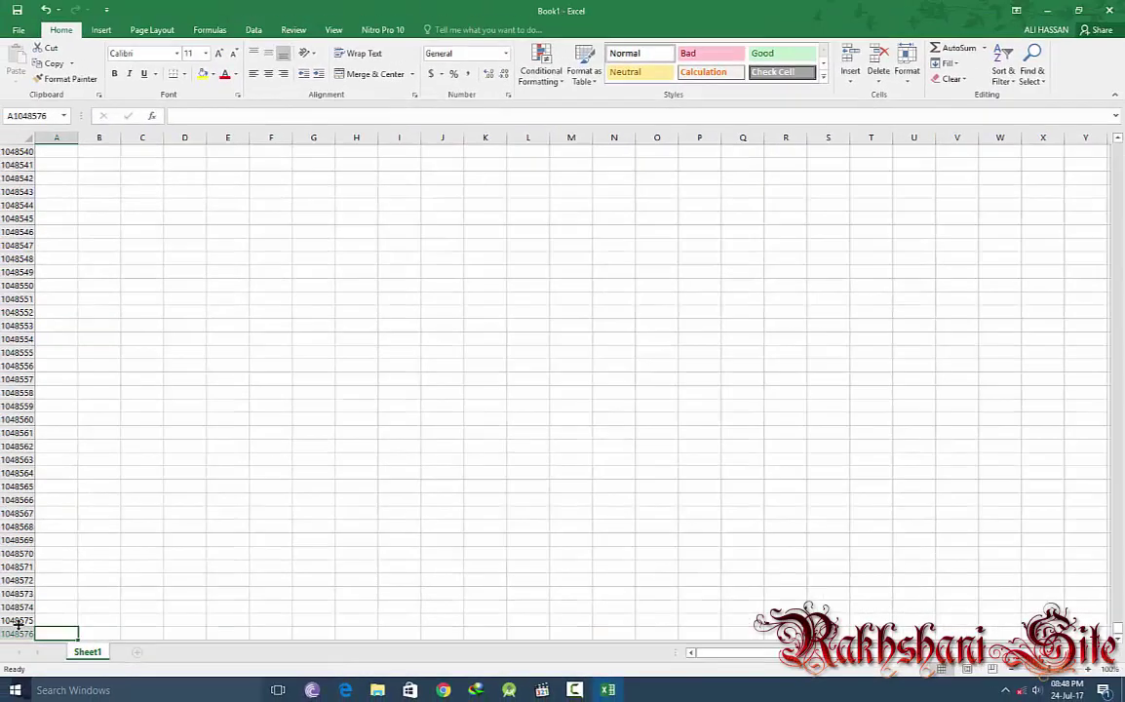
{"action": "key", "text": "ctrl+Home"}
{"action": "key", "text": "Down"}
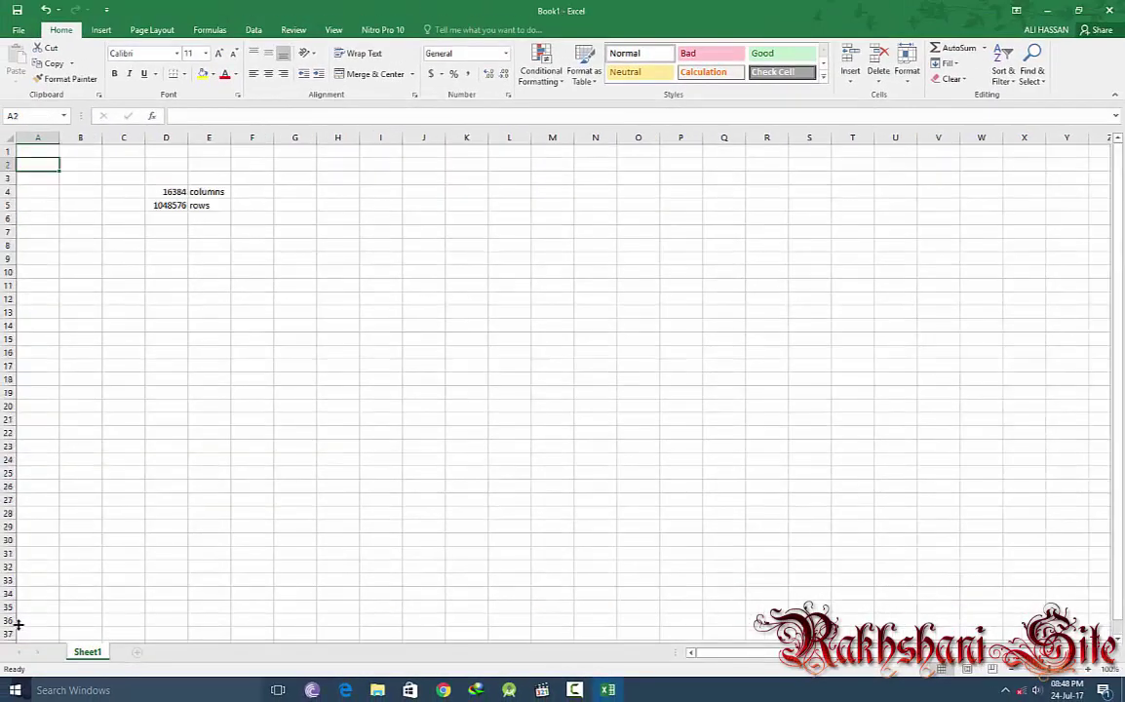
{"action": "key", "text": "Down"}
{"action": "key", "text": "Down"}
{"action": "key", "text": "Down"}
{"action": "key", "text": "Right"}
{"action": "key", "text": "Right"}
{"action": "key", "text": "Right"}
{"action": "key", "text": "Right"}
{"action": "key", "text": "Left"}
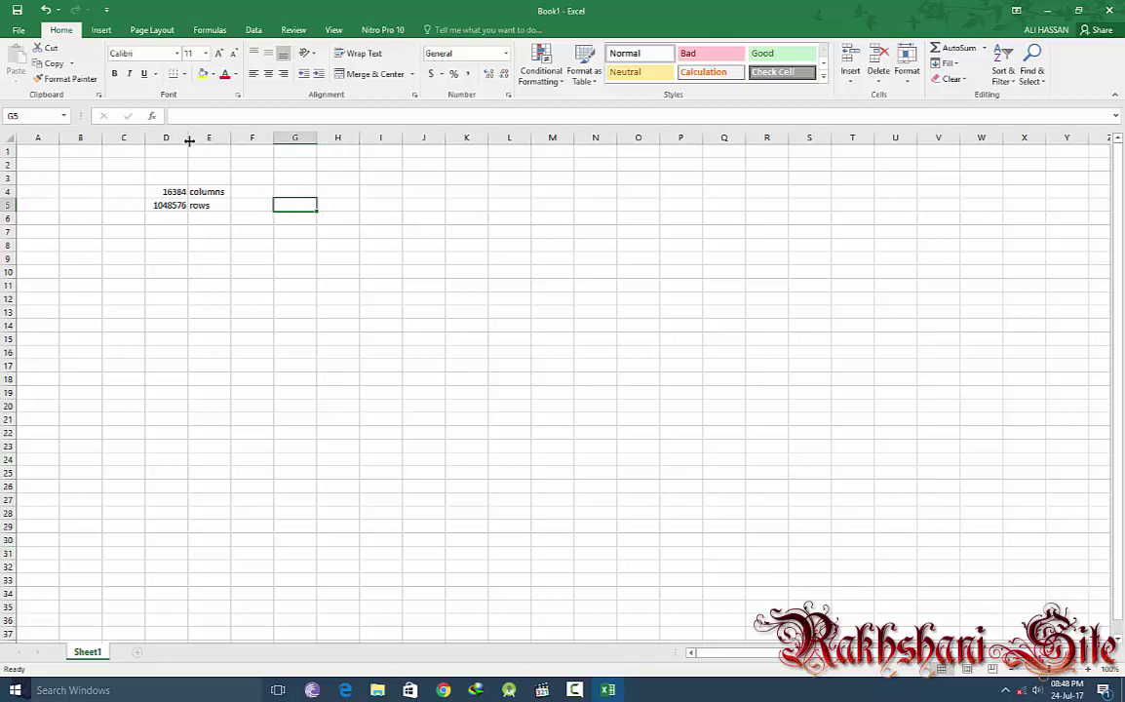
Widen columns D and E and centre the counts and labels in D4:E6.
{"action": "left_click_drag", "start_coordinate": [187, 138], "coordinate": [408, 143]}
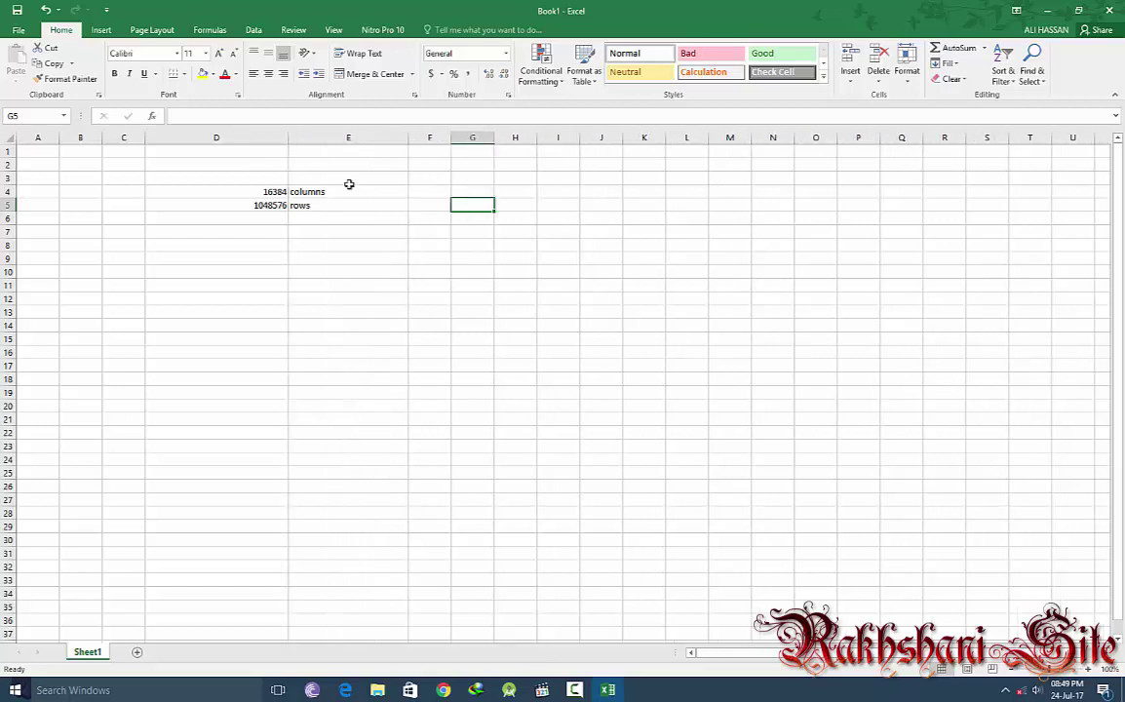
{"action": "left_click", "coordinate": [335, 192]}
{"action": "left_click_drag", "start_coordinate": [332, 219], "coordinate": [271, 192]}
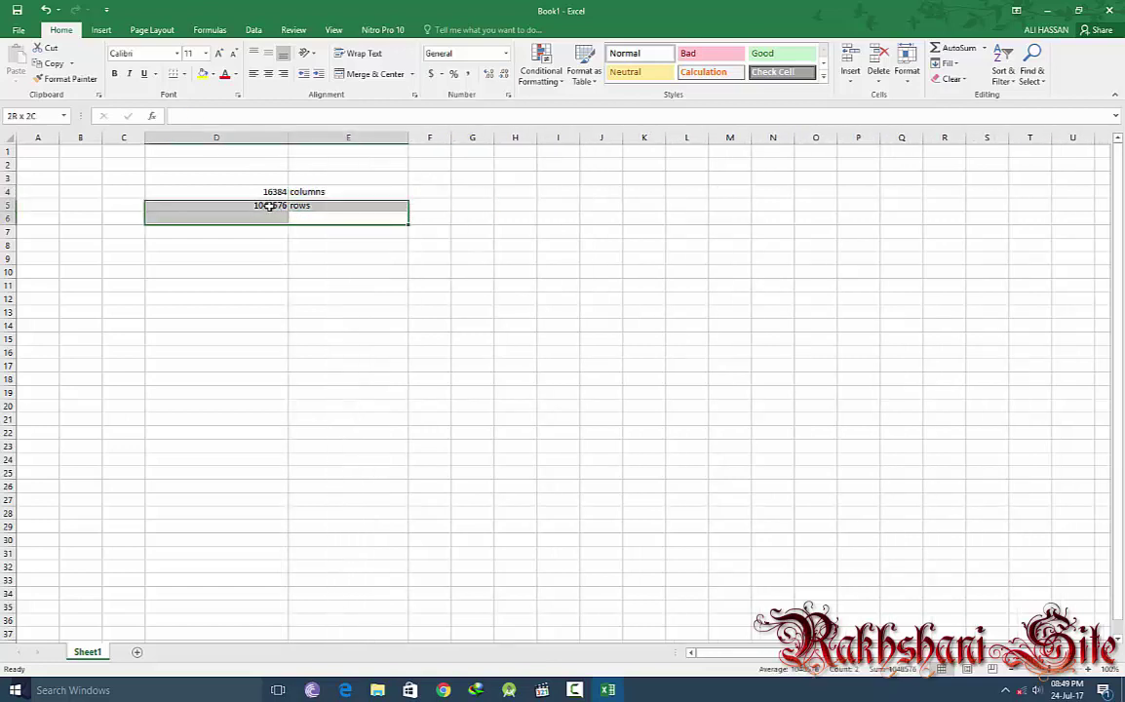
{"action": "left_click", "coordinate": [265, 74]}
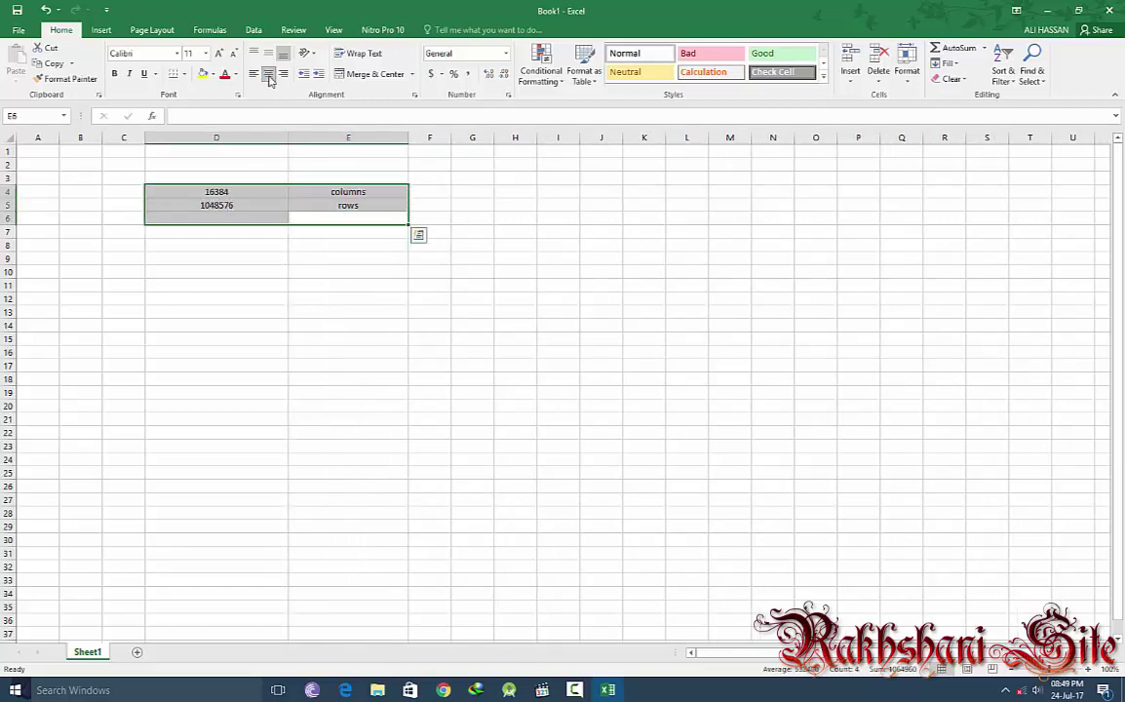
{"action": "left_click", "coordinate": [291, 216]}
Check the counts in D4 and D5, then select cell E6.
{"action": "left_click", "coordinate": [252, 191]}
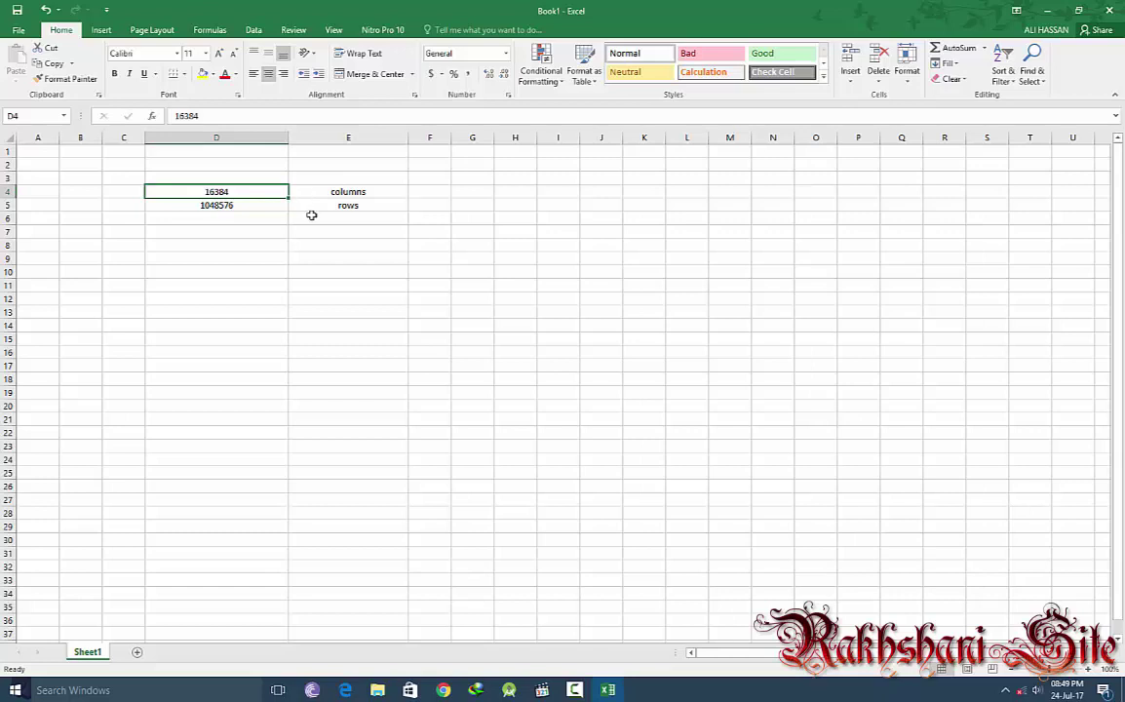
{"action": "left_click", "coordinate": [271, 205]}
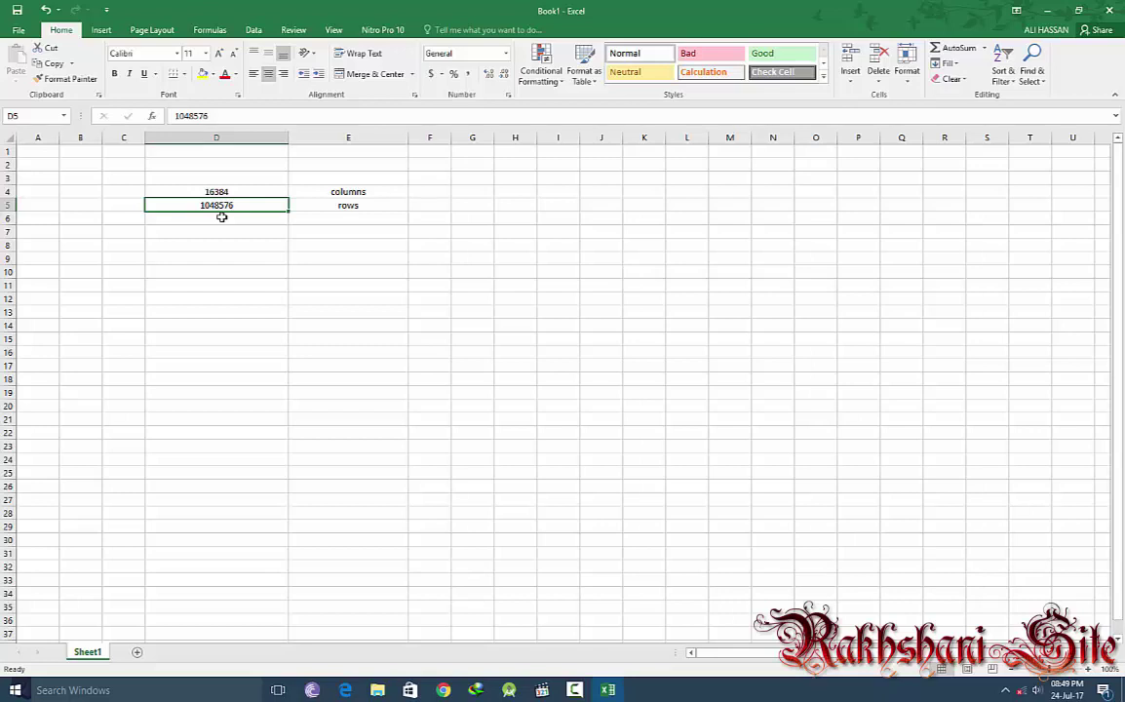
{"action": "left_click", "coordinate": [328, 219]}
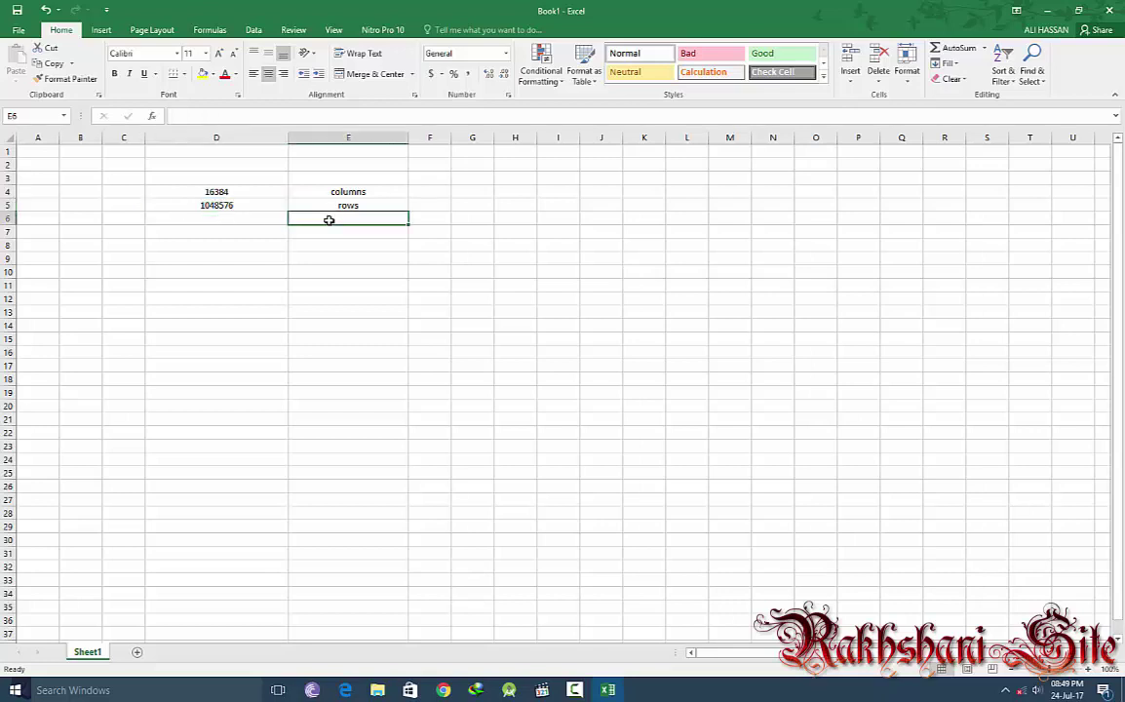
{"action": "type", "text": "cell"}
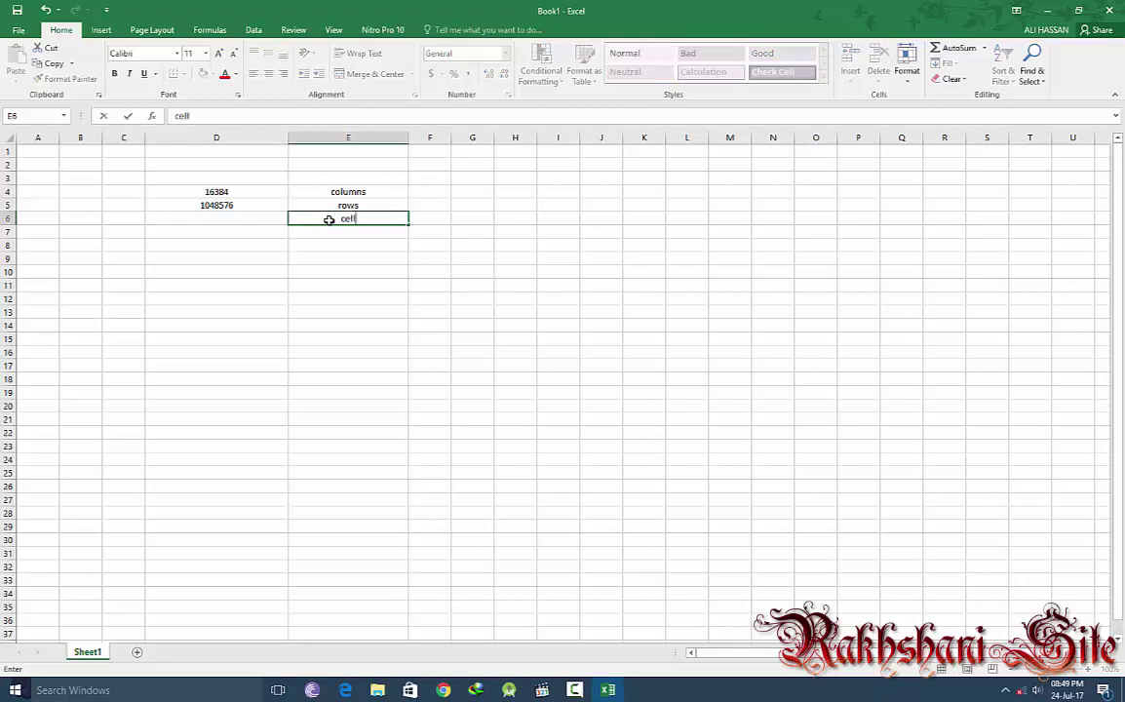
{"action": "type", "text": "s"}
{"action": "key", "text": "Left"}
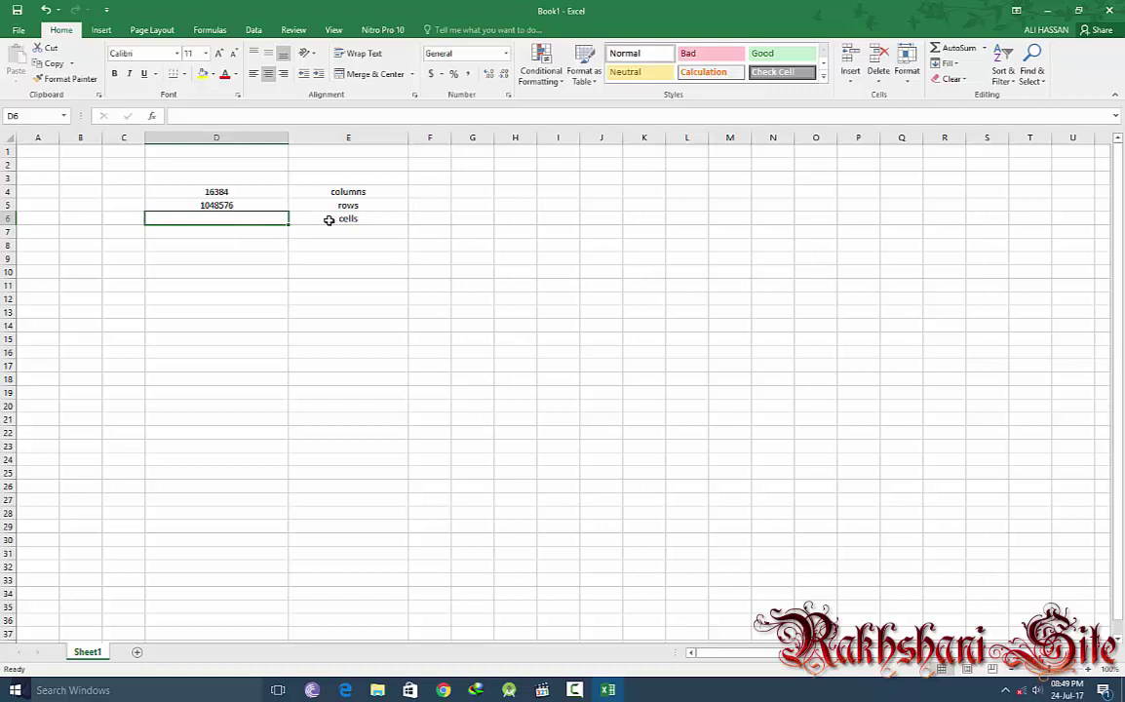
{"action": "type", "text": "17"}
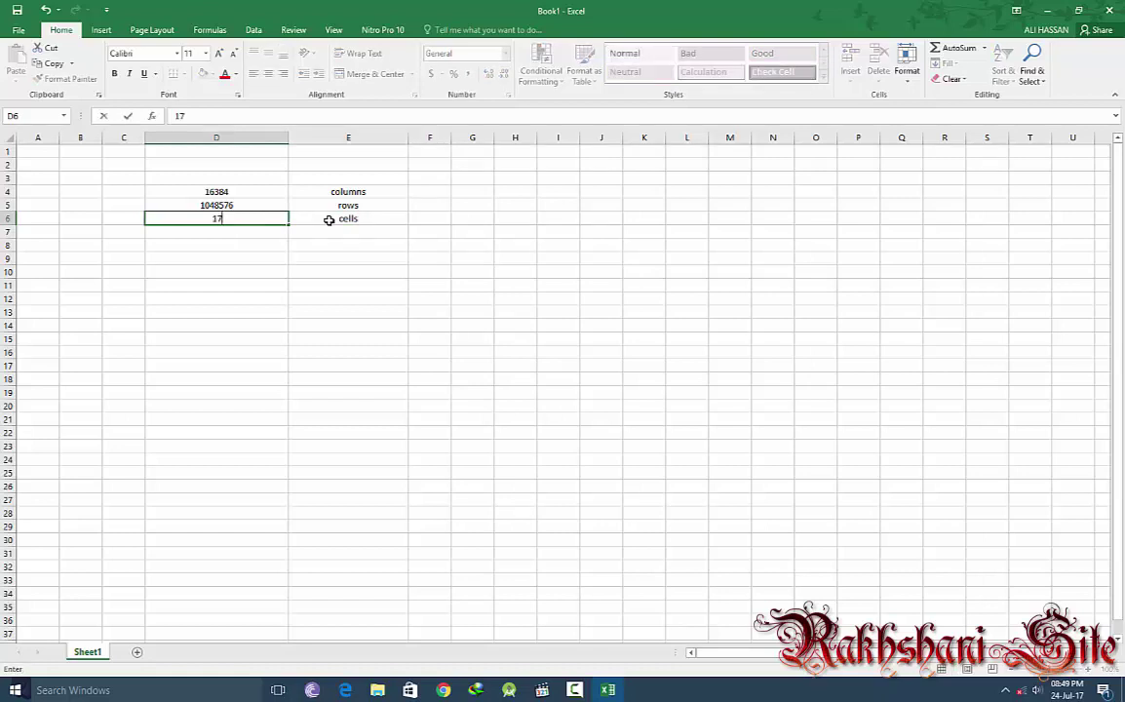
{"action": "type", "text": "179"}
{"action": "type", "text": "8691"}
{"action": "type", "text": "84"}
{"action": "key", "text": "Left"}
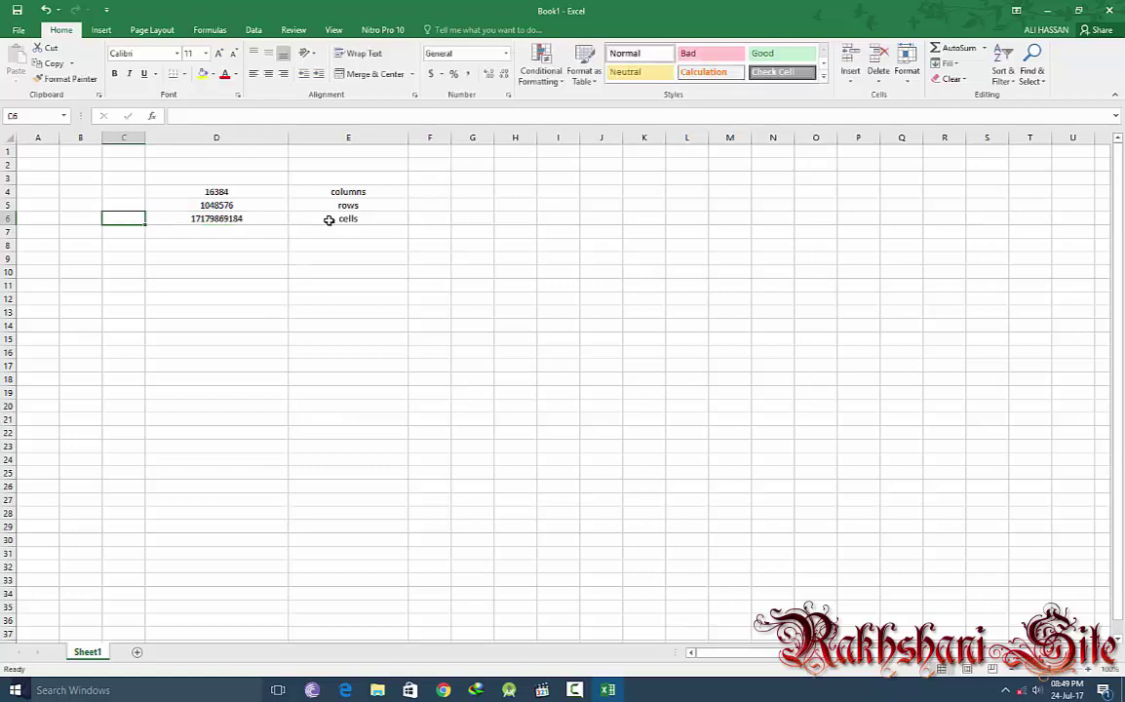
{"action": "key", "text": "Right"}
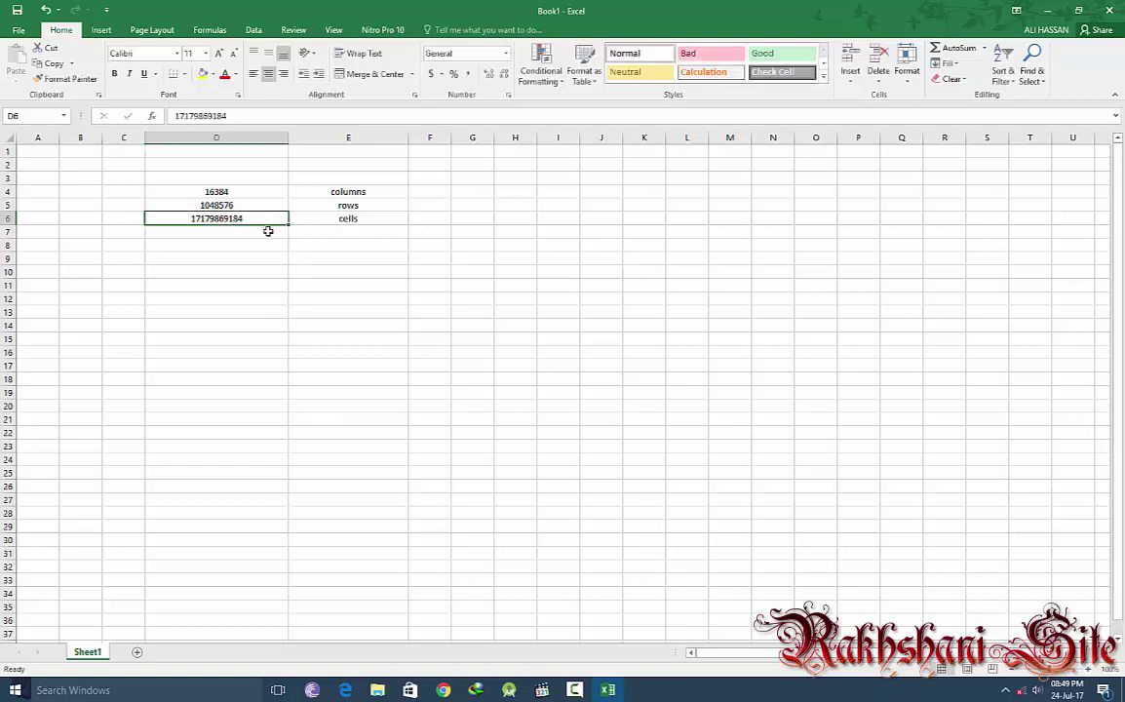
Edit D6 so the total reads 17,179,869,184 with thousands-separator commas.
{"action": "left_click", "coordinate": [264, 118]}
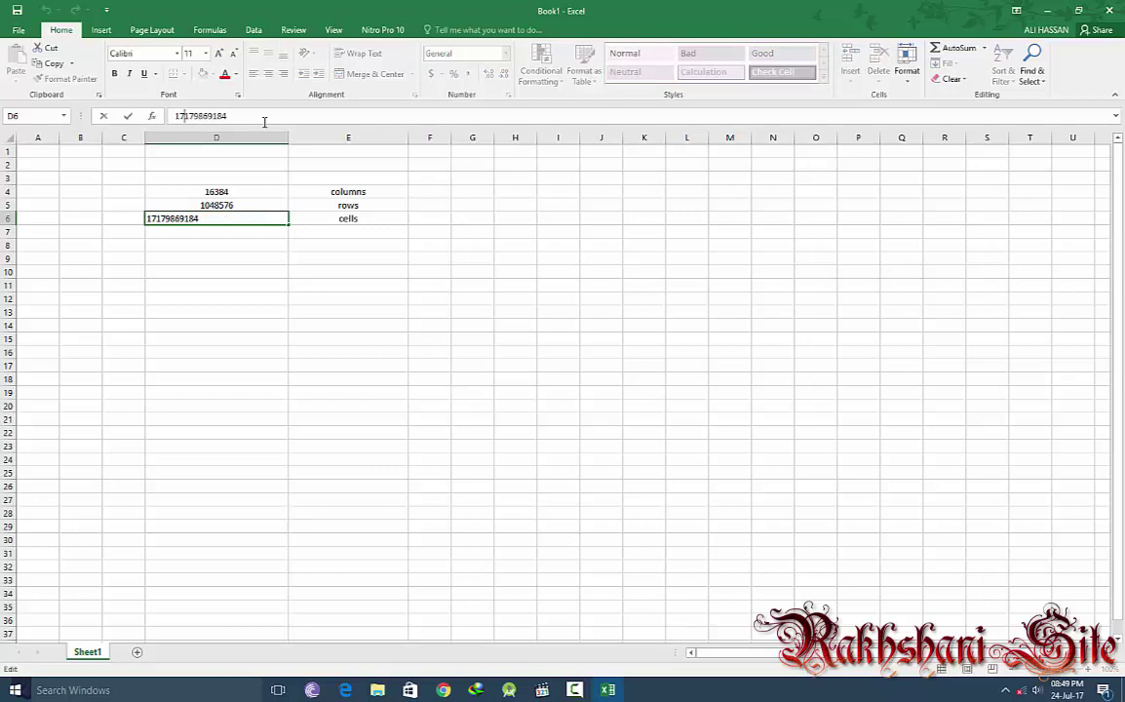
{"action": "type", "text": ","}
{"action": "type", "text": ","}
{"action": "type", "text": ","}
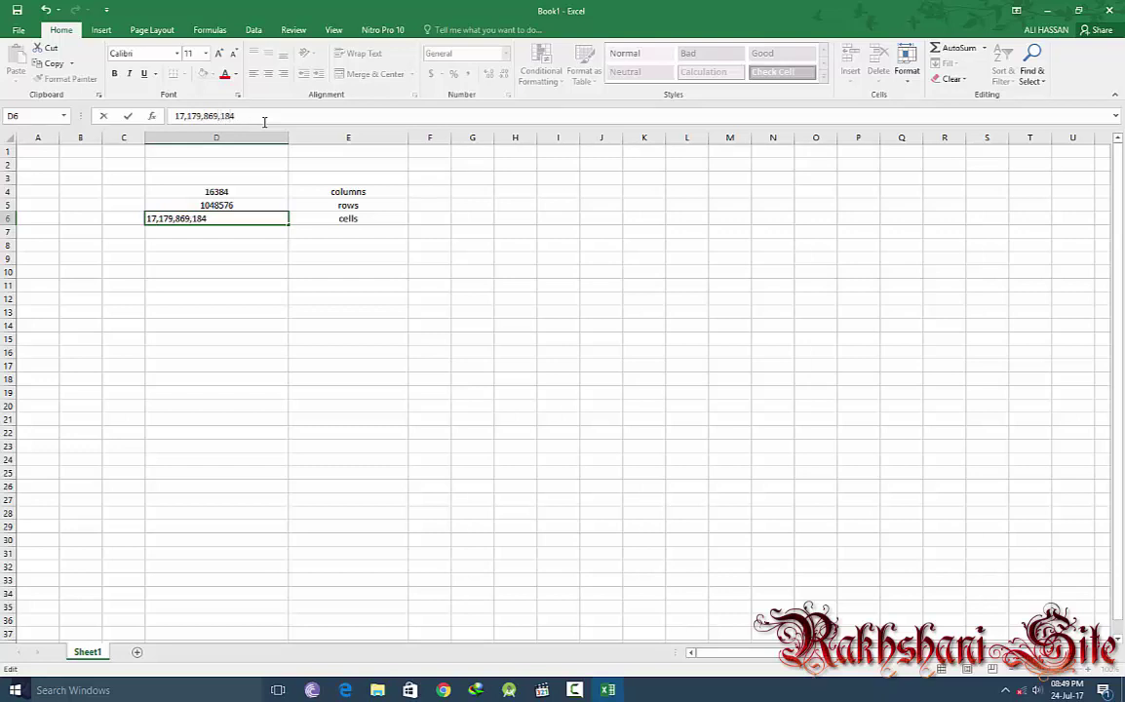
{"action": "key", "text": "Return"}
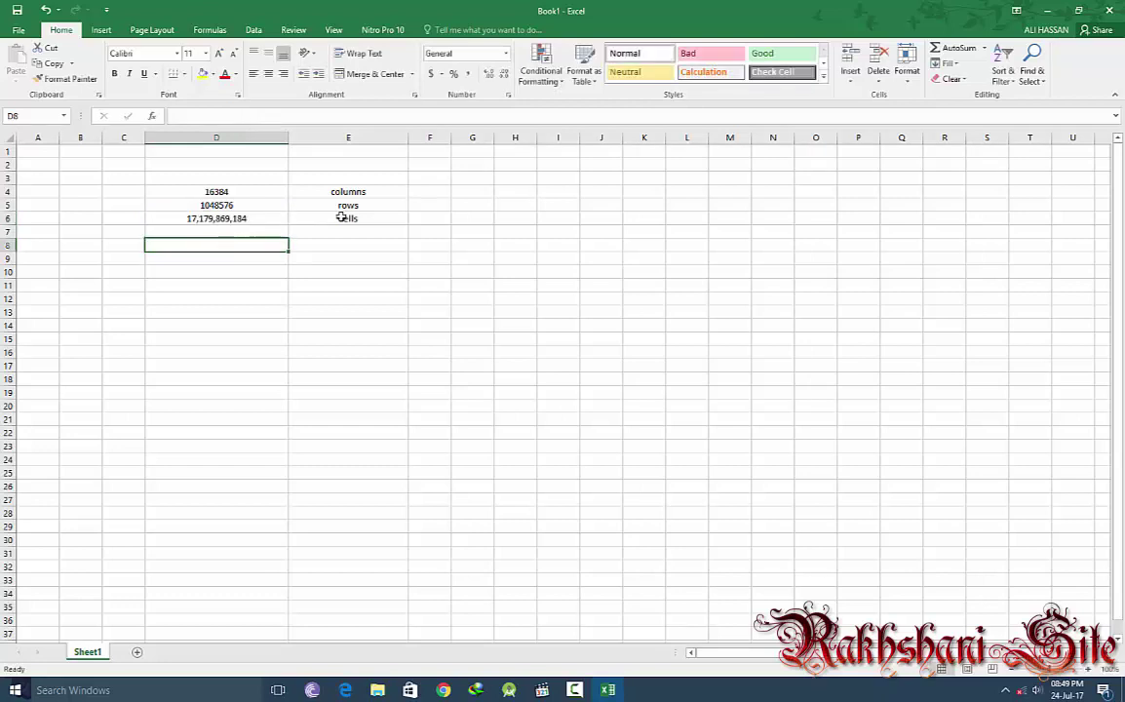
{"action": "left_click", "coordinate": [343, 217]}
Review the counts in D4, D5 and D6, then select empty cell E3.
{"action": "left_click", "coordinate": [241, 218]}
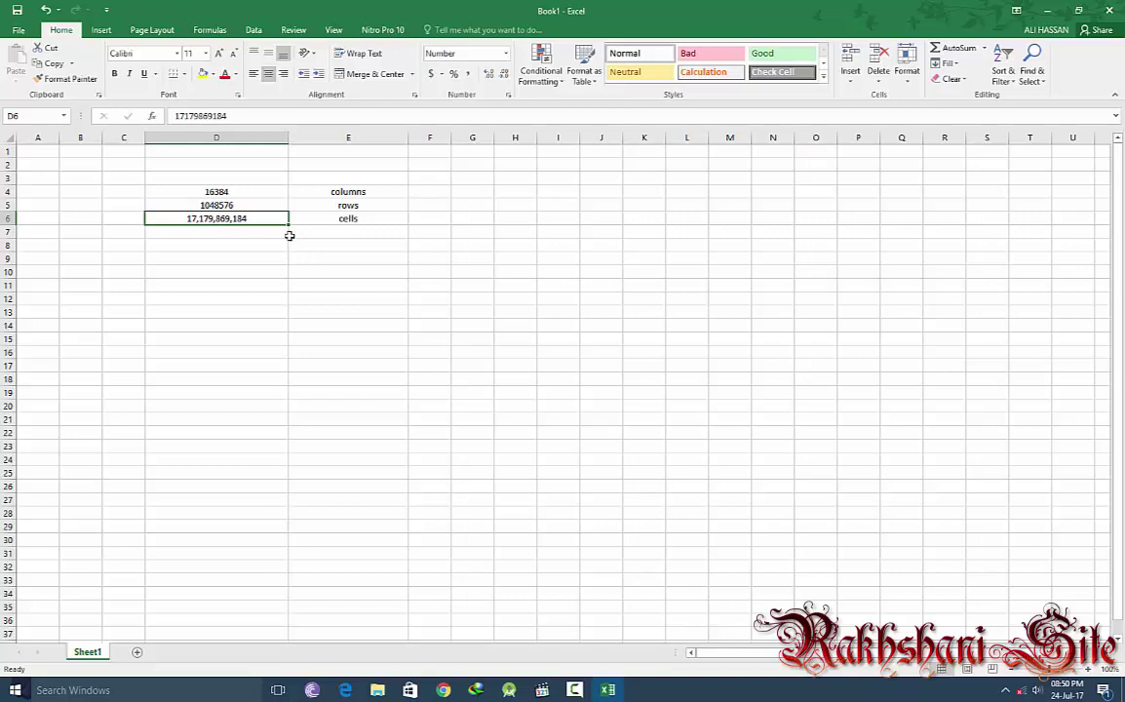
{"action": "left_click", "coordinate": [238, 192]}
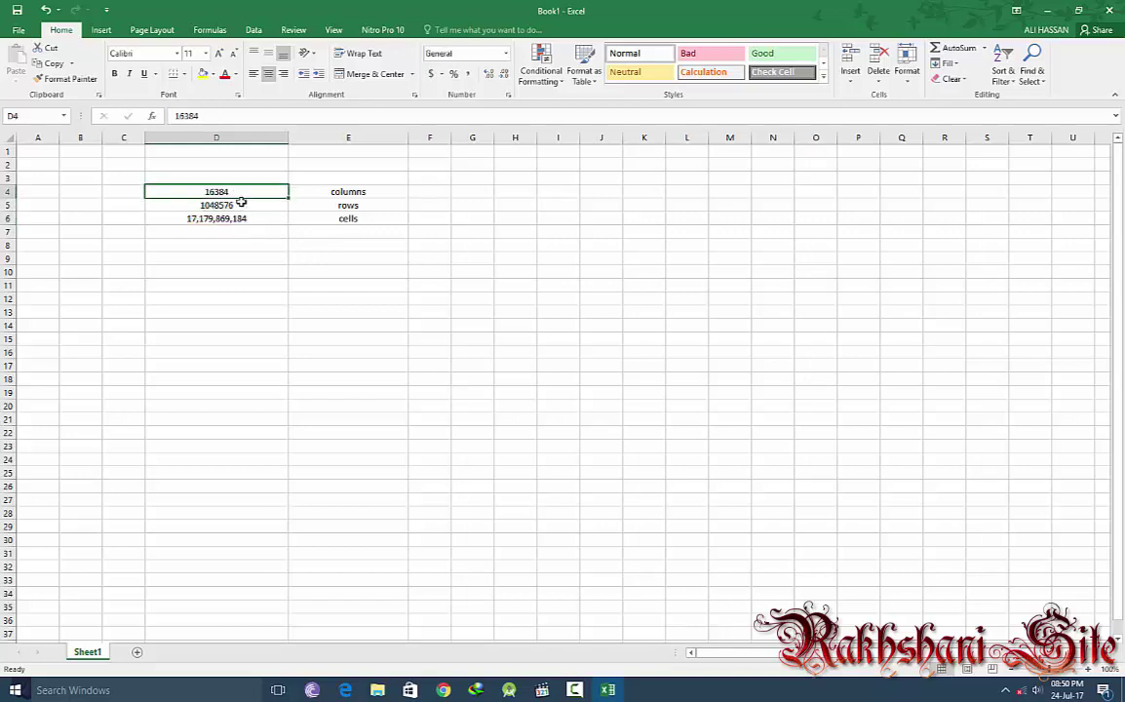
{"action": "left_click", "coordinate": [241, 206]}
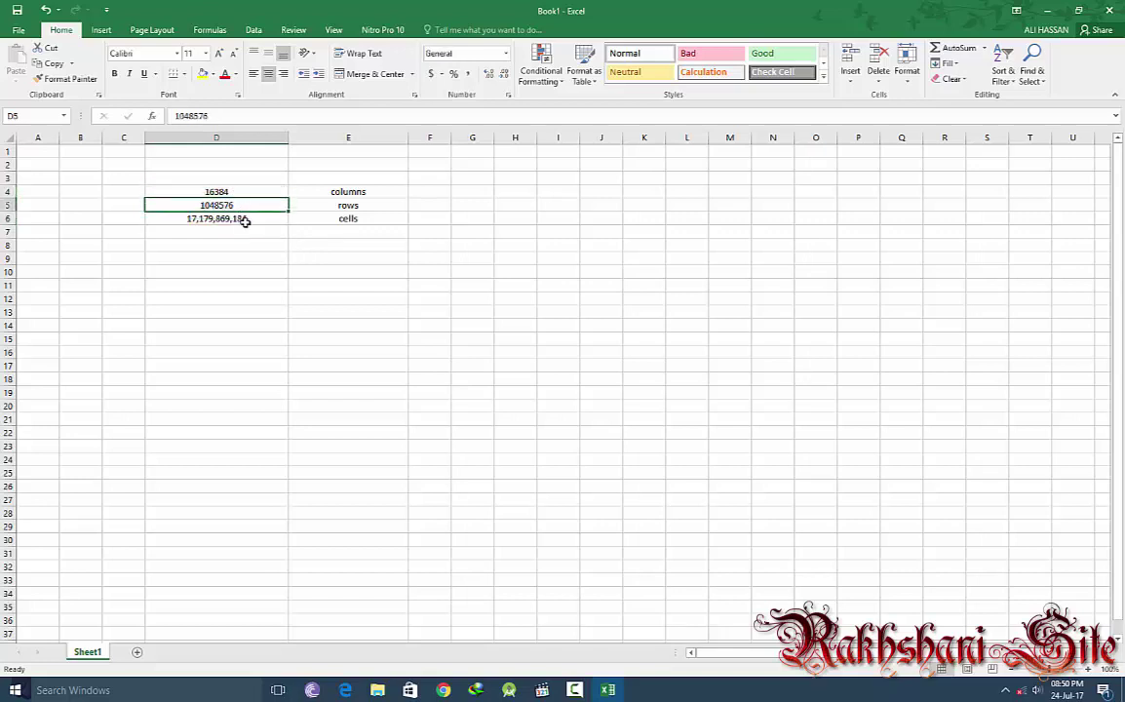
{"action": "left_click", "coordinate": [245, 219]}
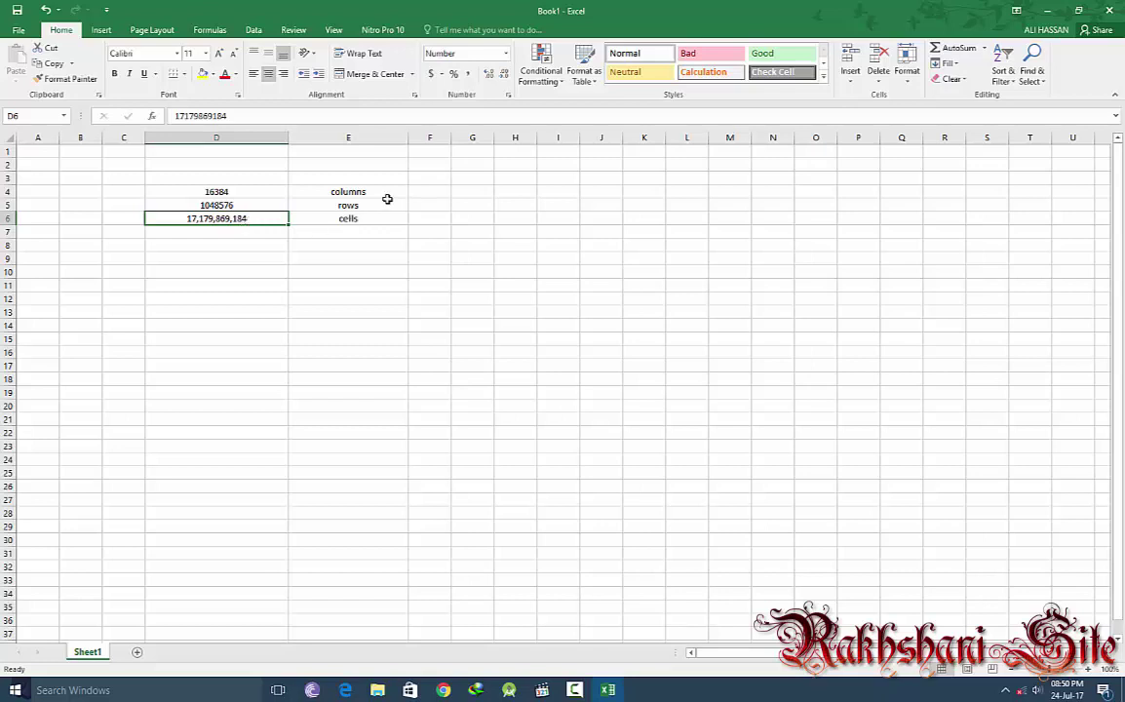
{"action": "left_click", "coordinate": [349, 187]}
{"action": "left_click", "coordinate": [349, 172]}
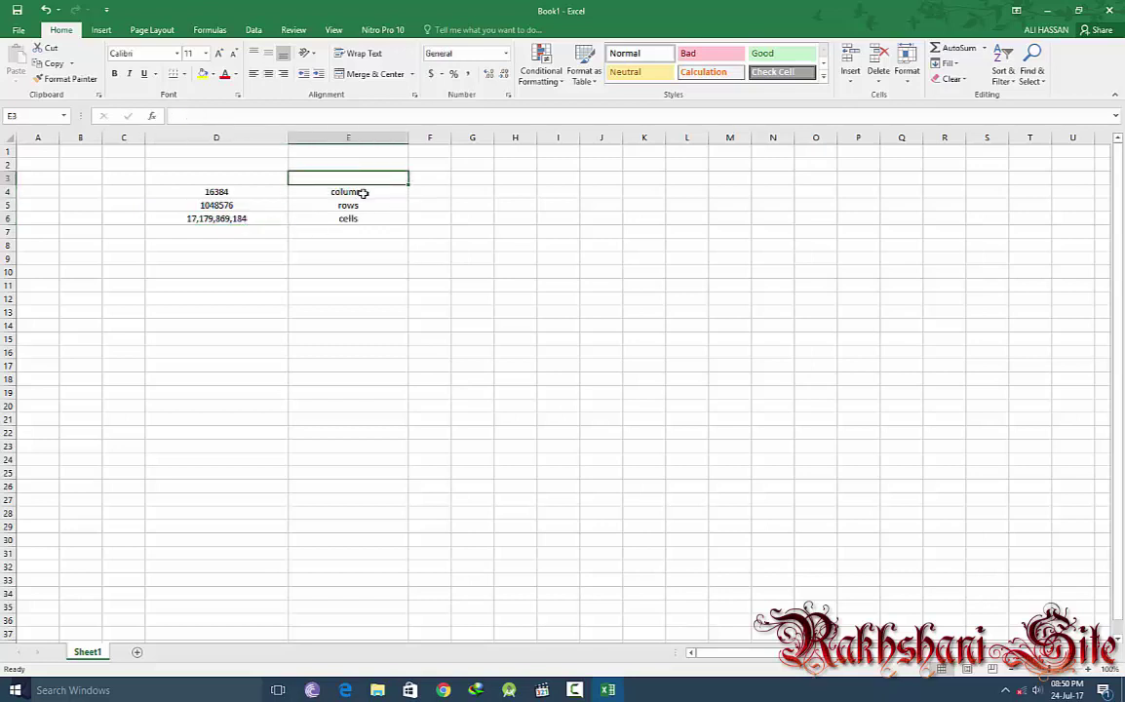
Enter the heading 'range' in E3 and the range heading text in D3.
{"action": "type", "text": "ran"}
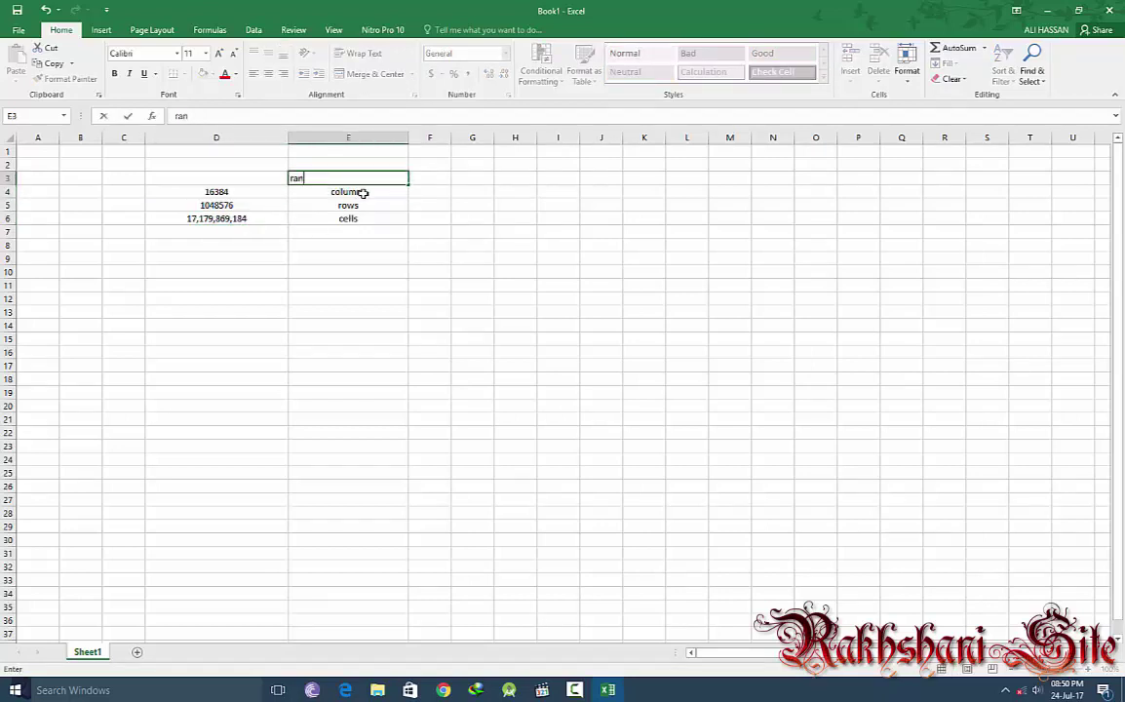
{"action": "type", "text": "ge"}
{"action": "key", "text": "Left"}
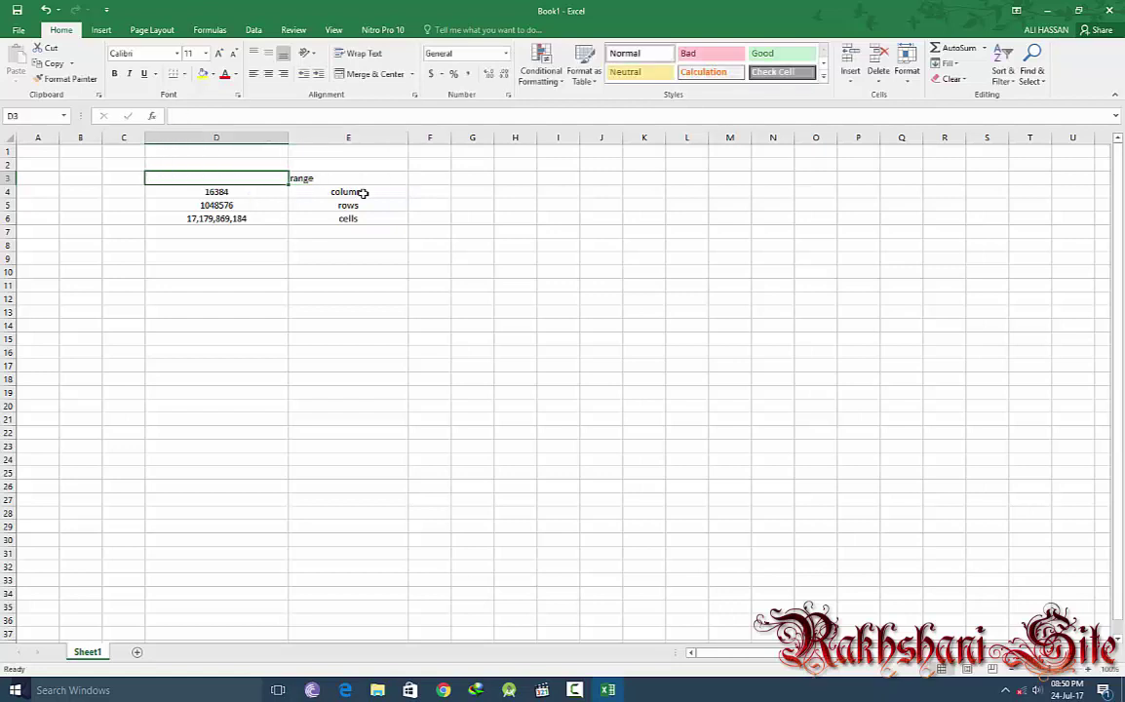
{"action": "type", "text": "a t"}
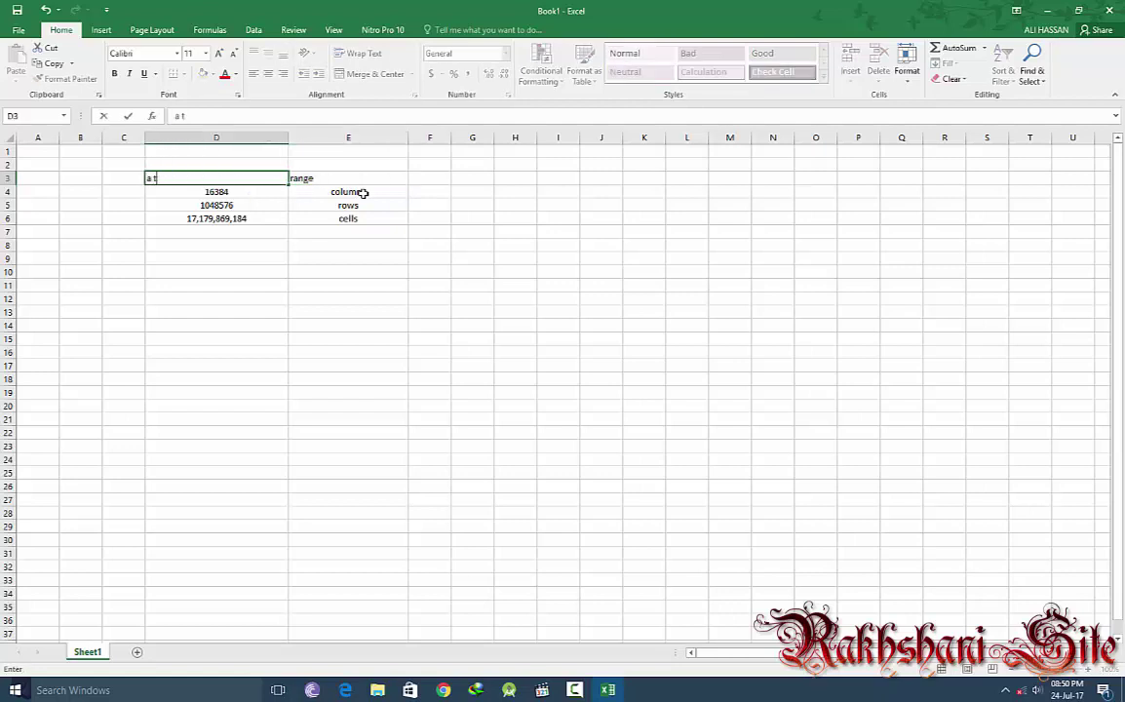
{"action": "type", "text": "o XF"}
{"action": "type", "text": "D"}
{"action": "key", "text": "Left"}
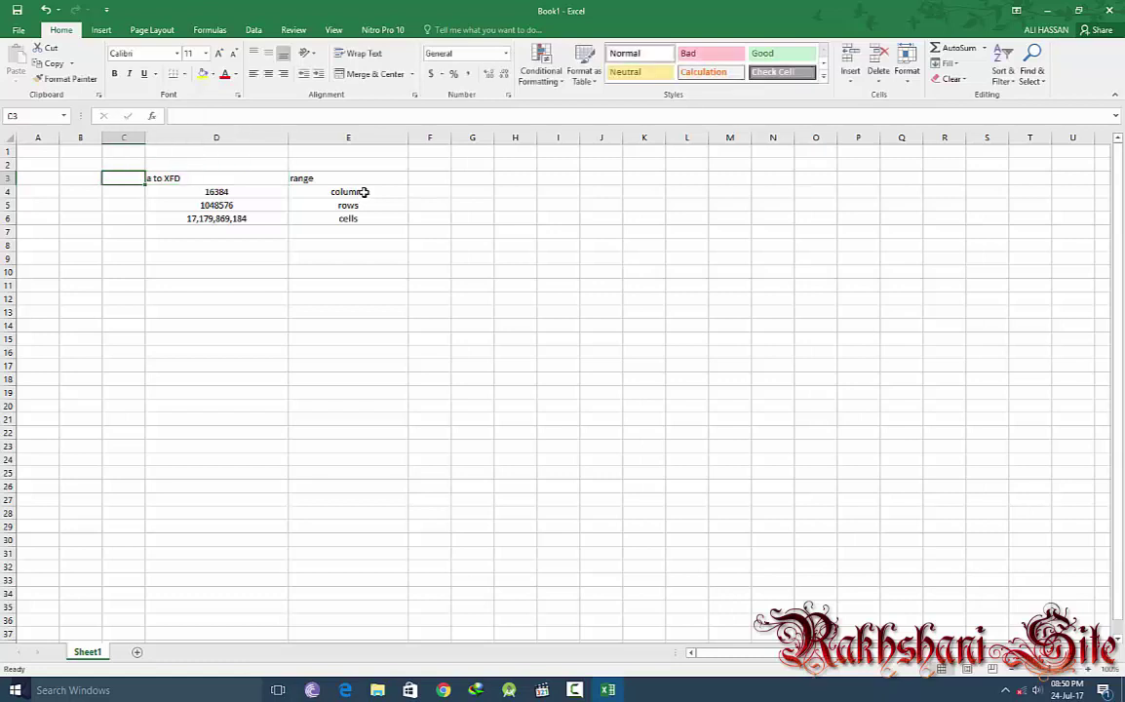
{"action": "key", "text": "Right"}
Capitalise the D3 heading to read 'A to XFD', then select E3 and E6.
{"action": "left_click", "coordinate": [183, 115]}
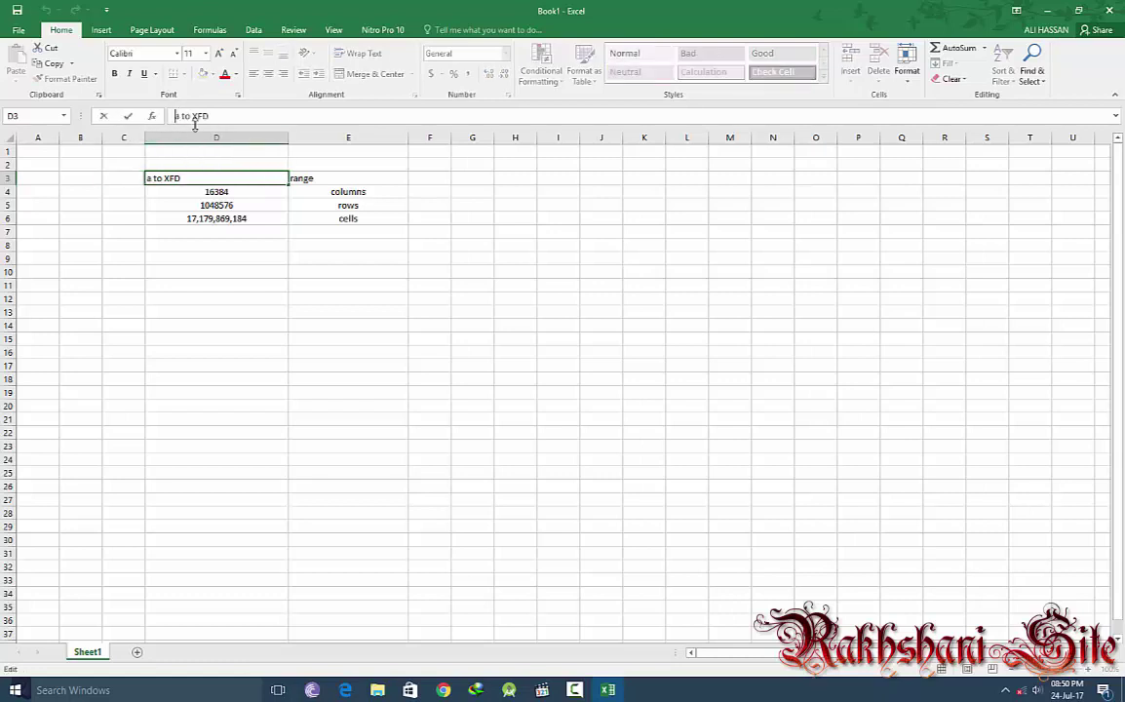
{"action": "key", "text": "BackSpace"}
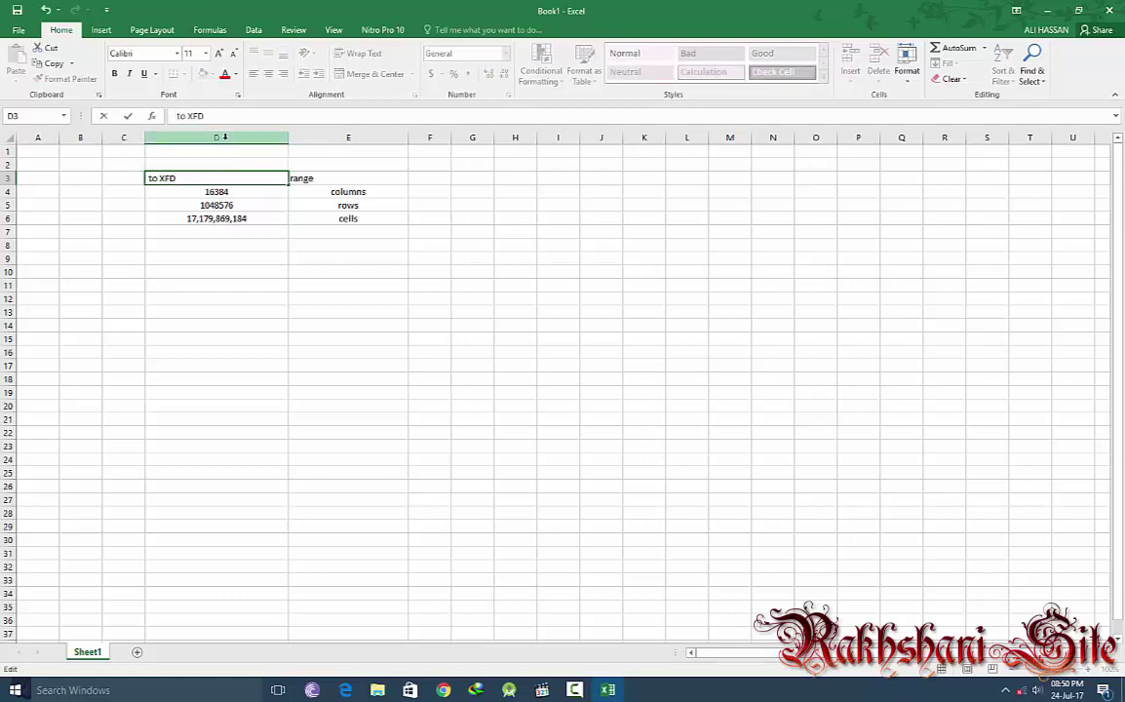
{"action": "type", "text": "A"}
{"action": "left_click", "coordinate": [280, 256]}
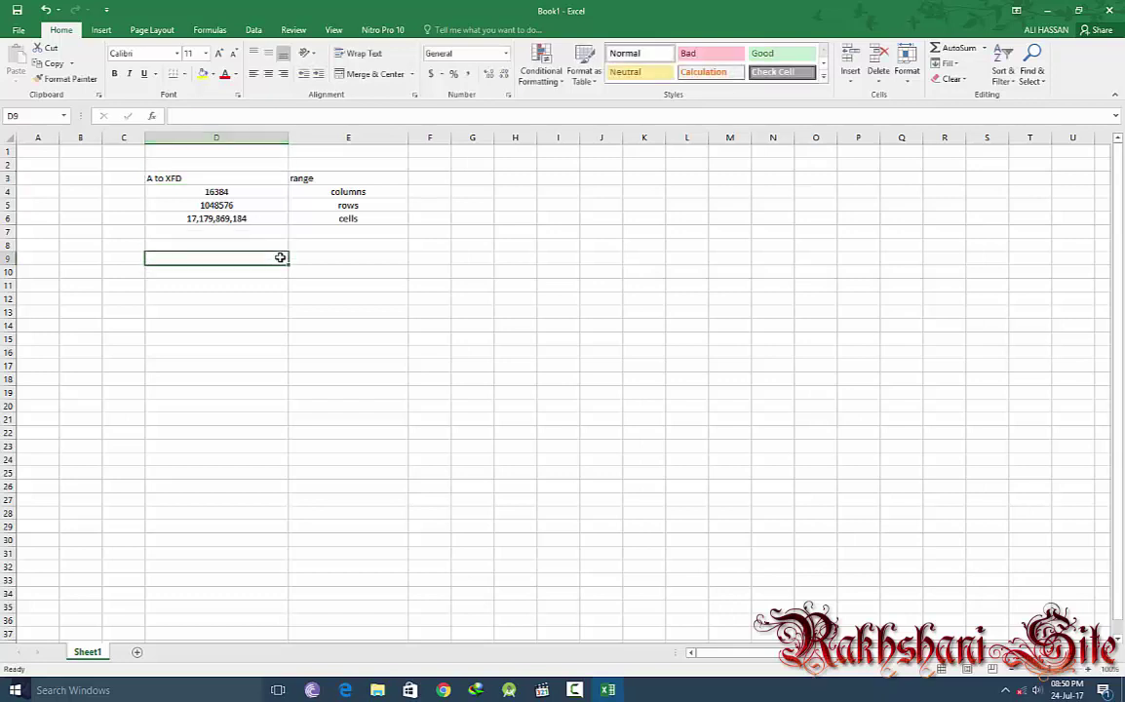
{"action": "left_click", "coordinate": [329, 176]}
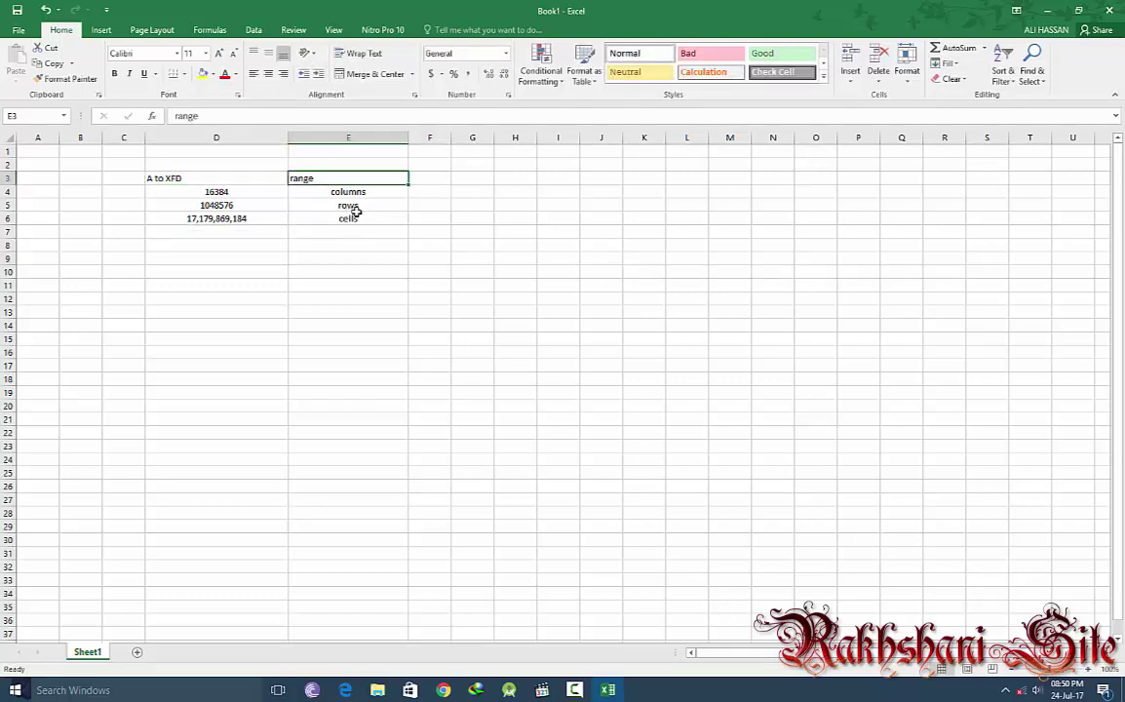
{"action": "left_click", "coordinate": [356, 216]}
Copy the centred formatting from D4:E6 onto the D3:E3 headings with Format Painter.
{"action": "left_click_drag", "start_coordinate": [366, 221], "coordinate": [233, 191]}
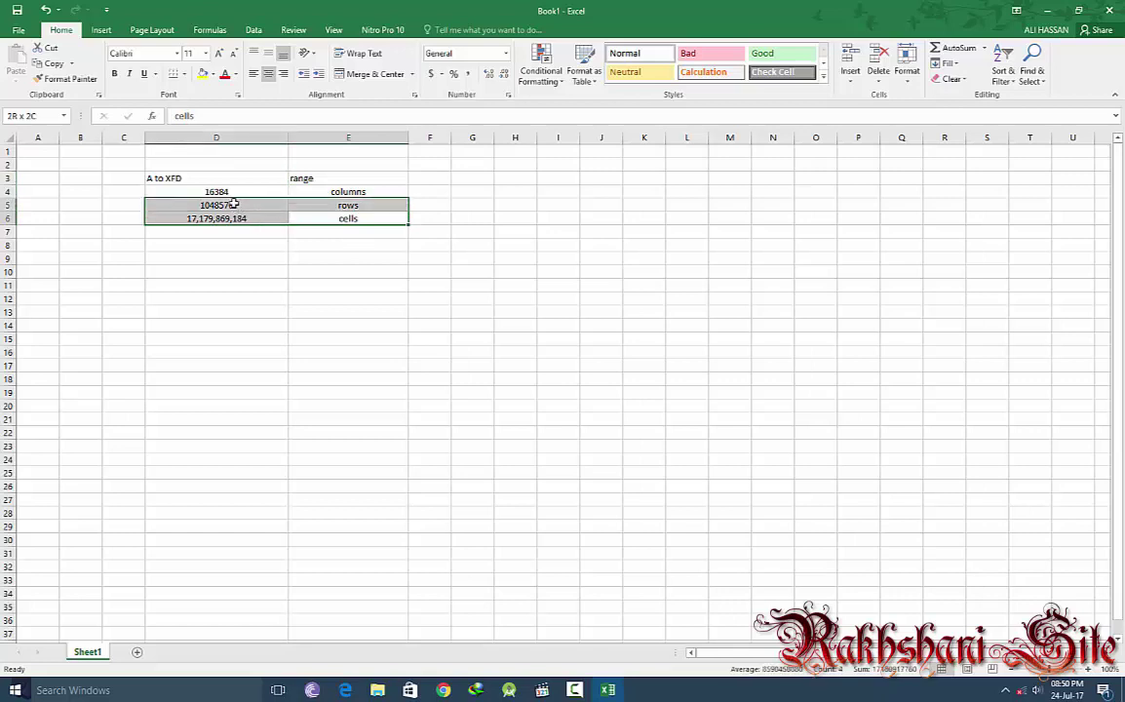
{"action": "left_click", "coordinate": [68, 78]}
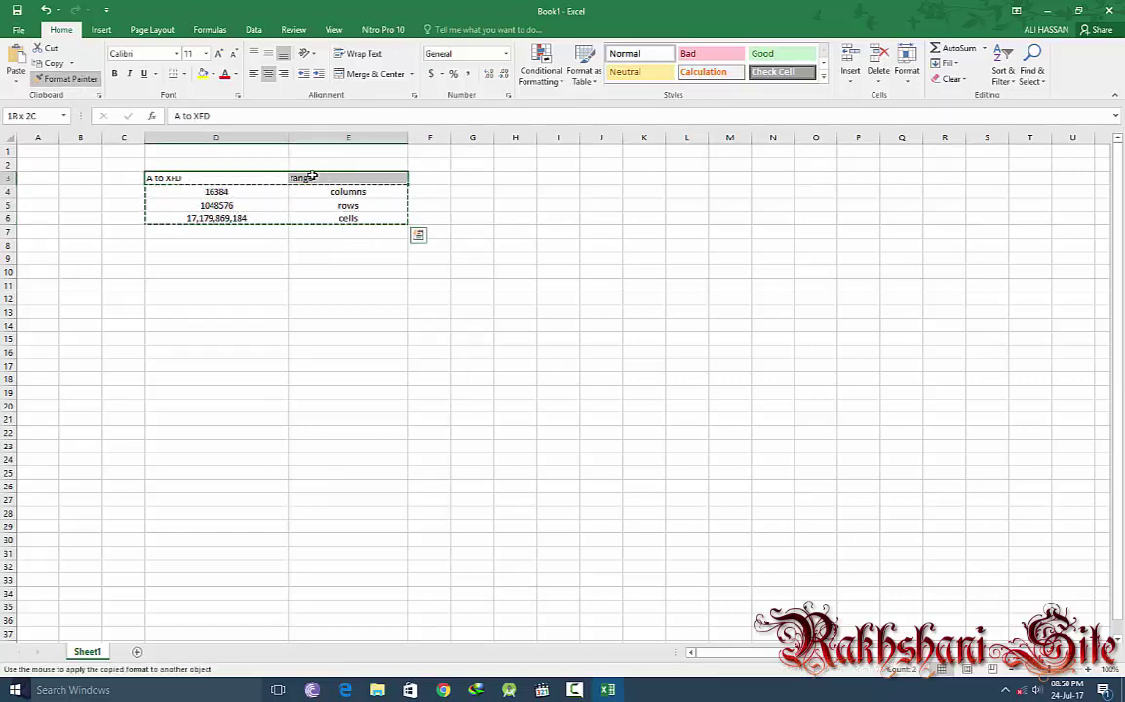
{"action": "mouse_move", "coordinate": [182, 178]}
{"action": "left_mouse_down"}
{"action": "mouse_move", "coordinate": [309, 177]}
{"action": "mouse_move", "coordinate": [341, 245]}
{"action": "left_mouse_up"}
{"action": "left_click", "coordinate": [254, 286]}
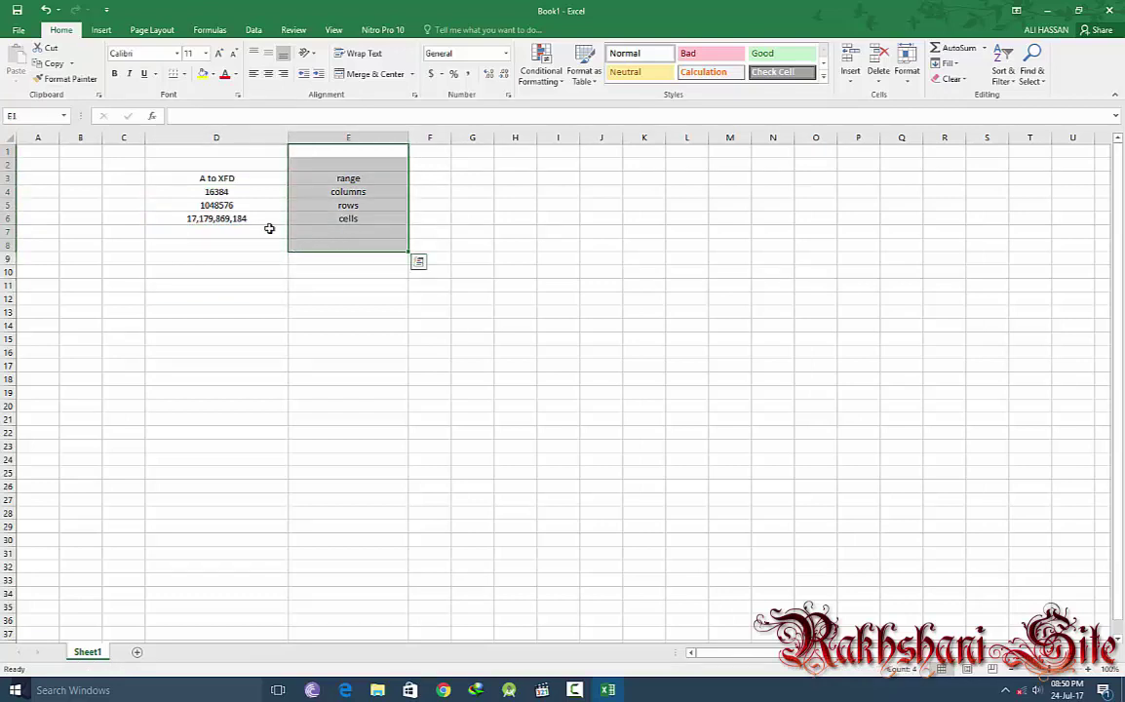
Make the D3:E3 headings bold.
{"action": "left_click_drag", "start_coordinate": [200, 164], "coordinate": [336, 220]}
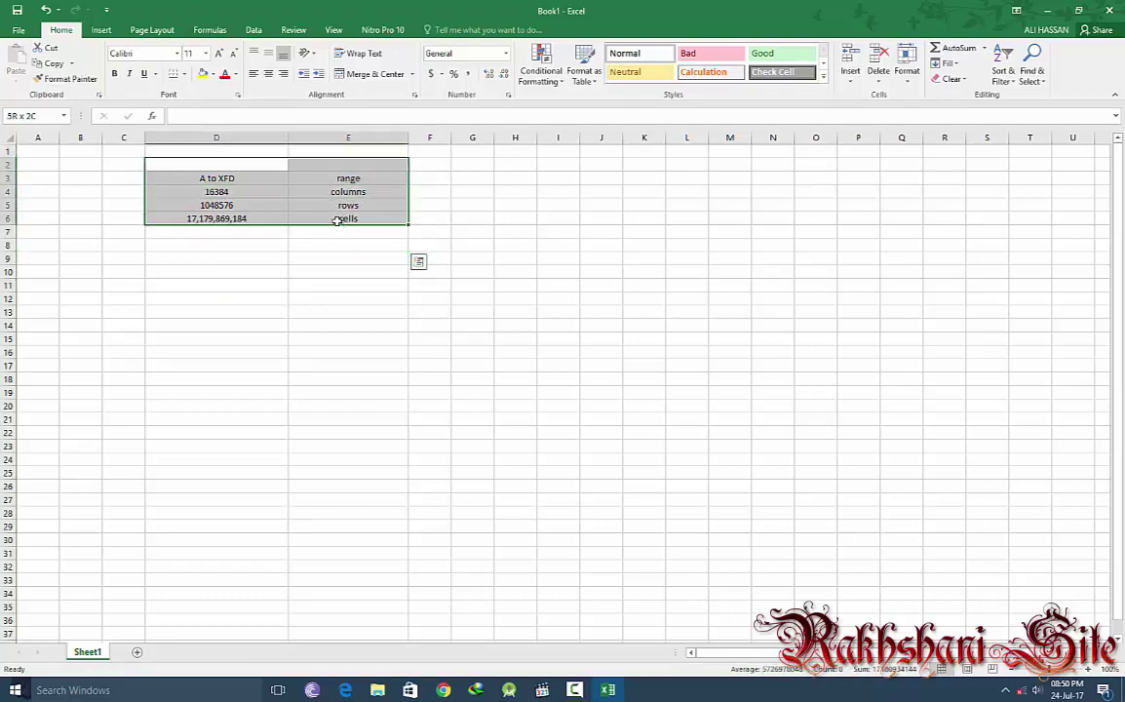
{"action": "left_click", "coordinate": [218, 201]}
{"action": "left_click_drag", "start_coordinate": [193, 178], "coordinate": [336, 176]}
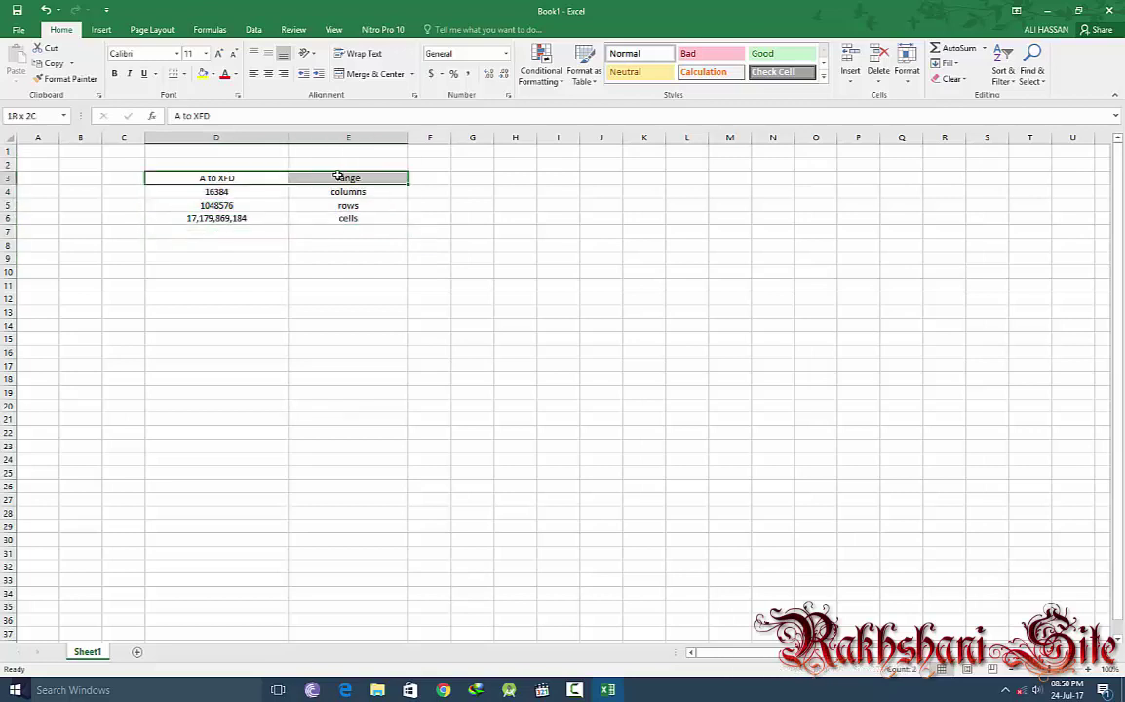
{"action": "left_click", "coordinate": [114, 74]}
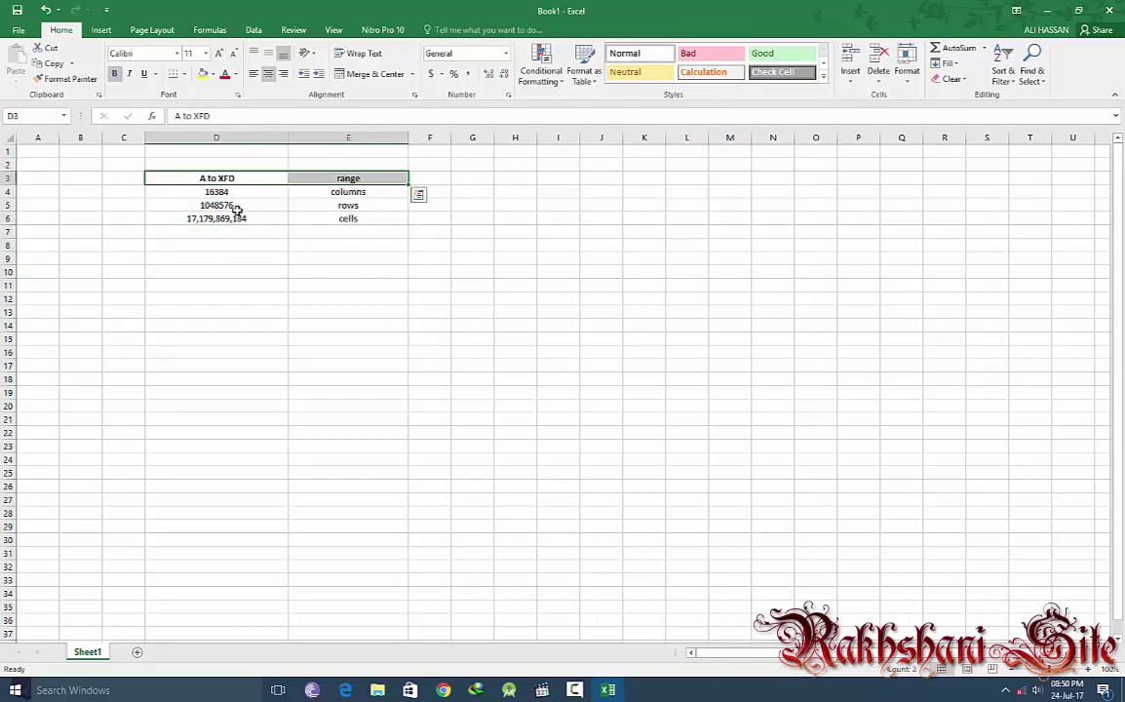
Give the D3:E3 headings a decorative all-caps font, size 18, light blue fill and dark blue text.
{"action": "left_click", "coordinate": [177, 54]}
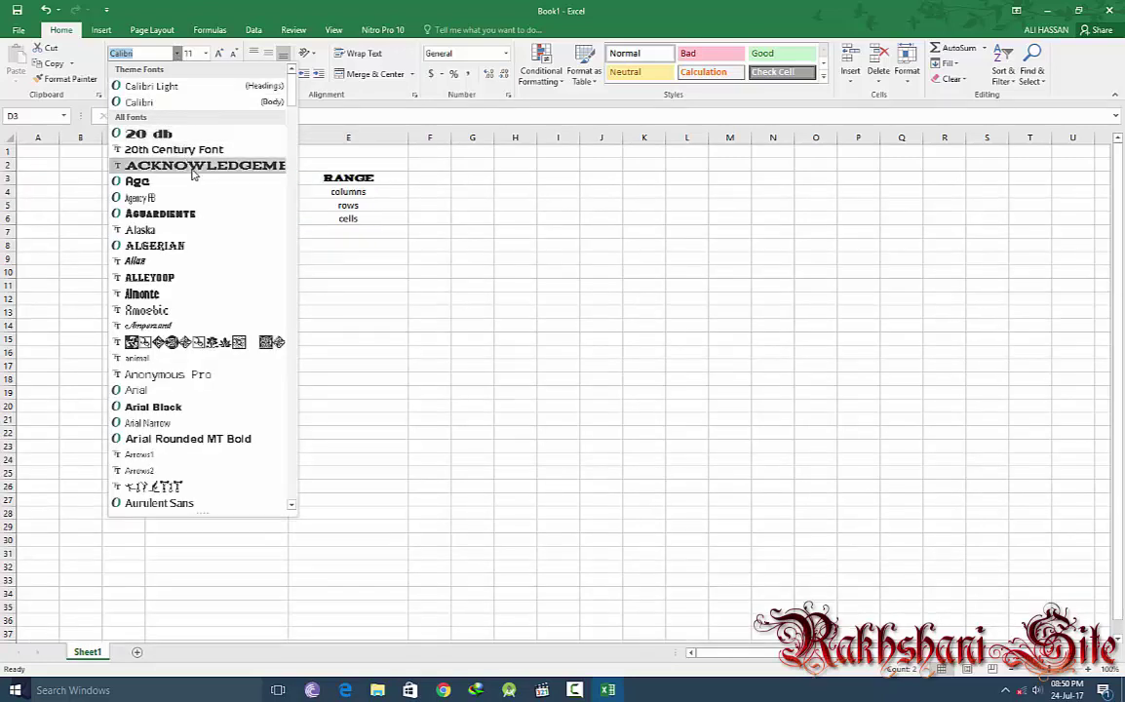
{"action": "left_click", "coordinate": [191, 167]}
{"action": "left_click", "coordinate": [206, 54]}
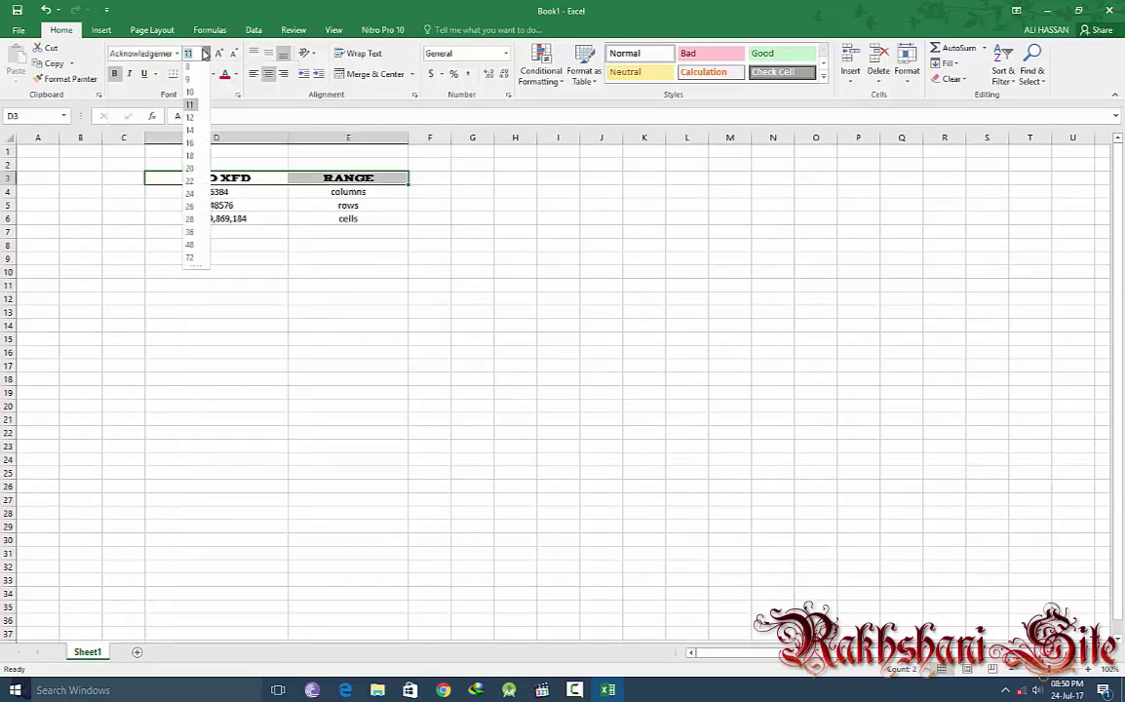
{"action": "left_click", "coordinate": [193, 157]}
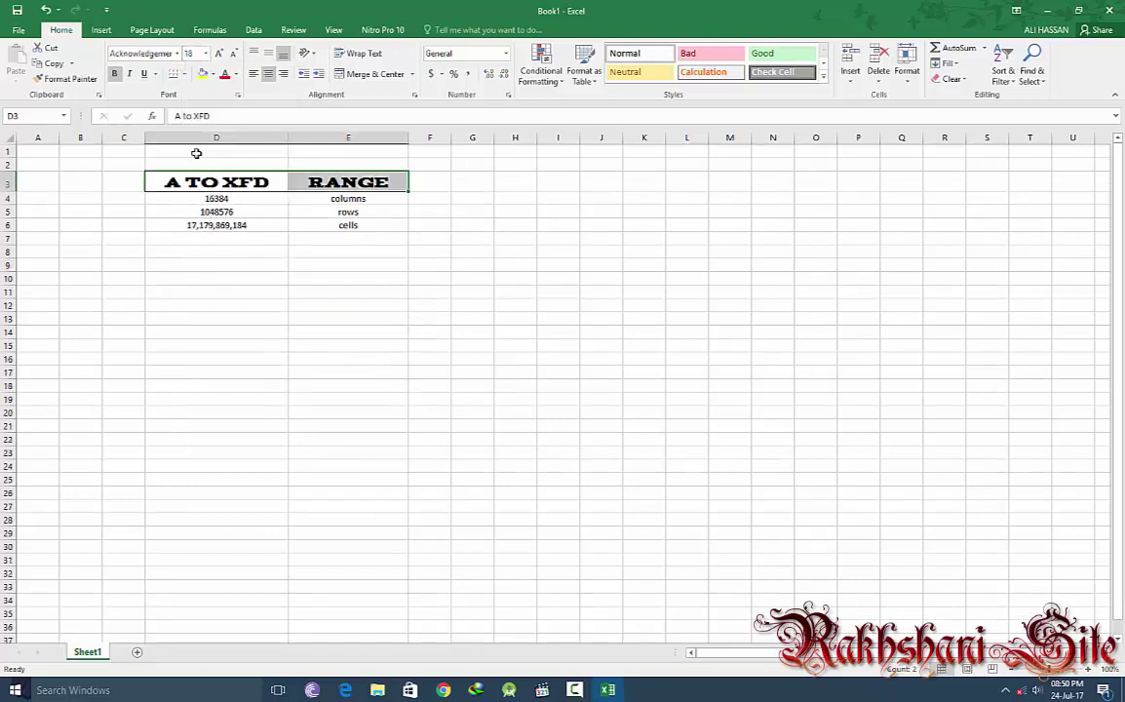
{"action": "left_click", "coordinate": [212, 76]}
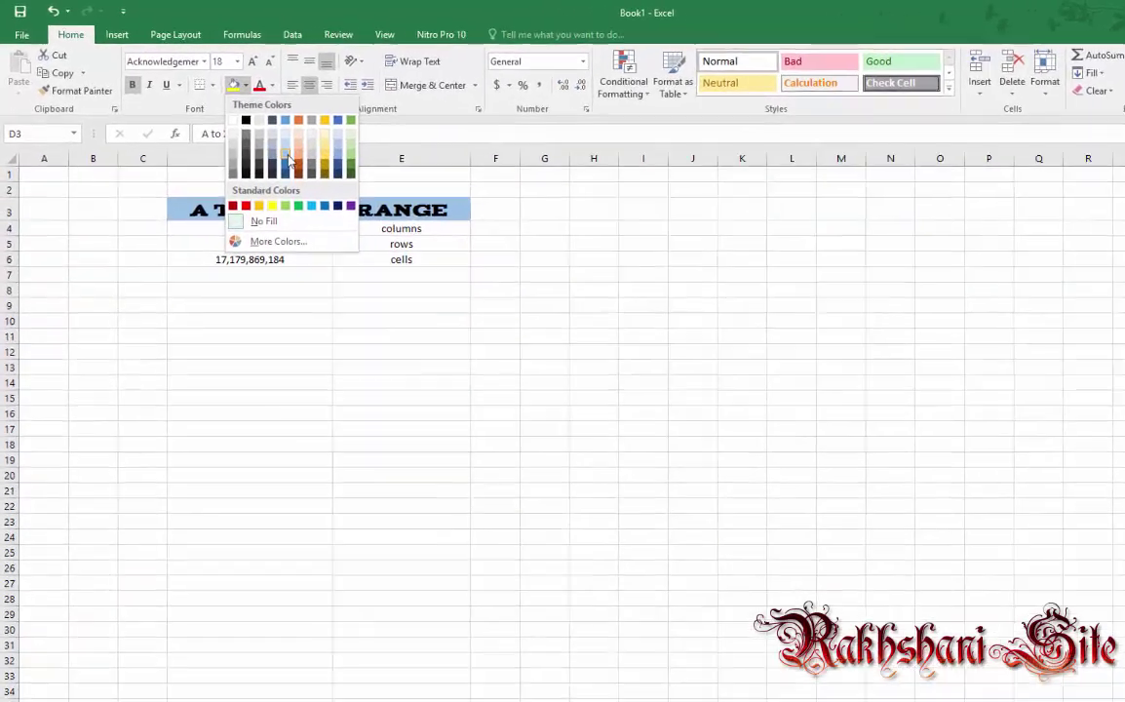
{"action": "left_click", "coordinate": [246, 129]}
{"action": "left_click", "coordinate": [341, 114]}
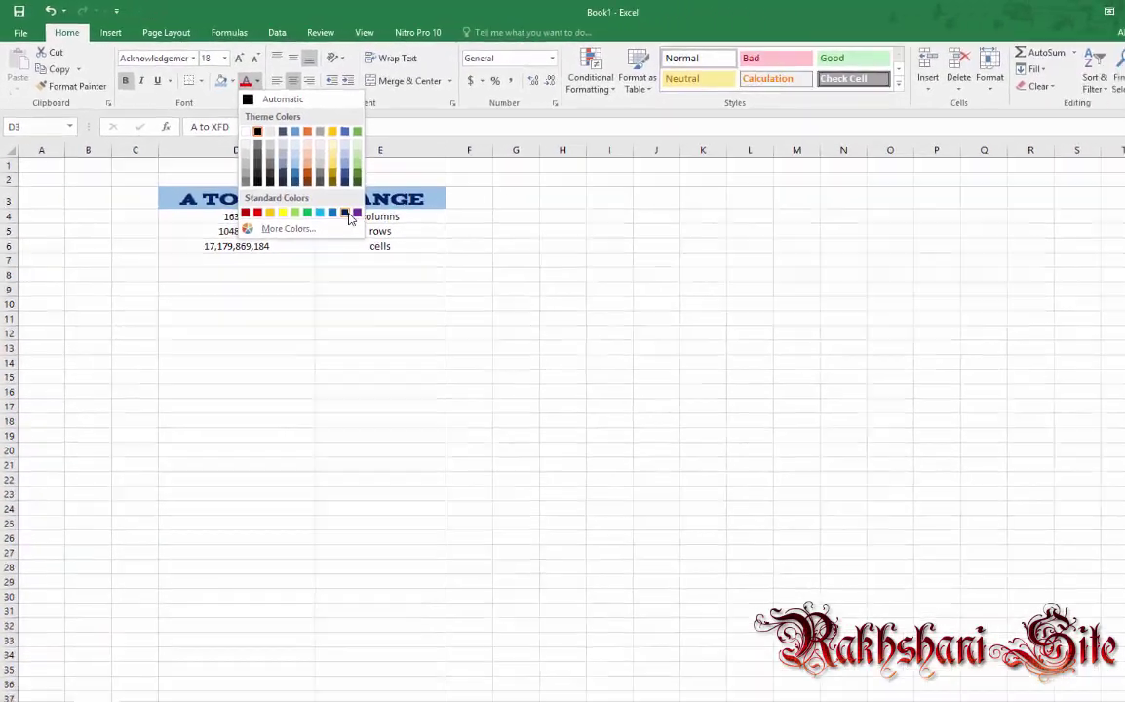
{"action": "left_click", "coordinate": [443, 282]}
Review the styled table cells and select empty cell D8 for the total.
{"action": "left_click", "coordinate": [464, 199]}
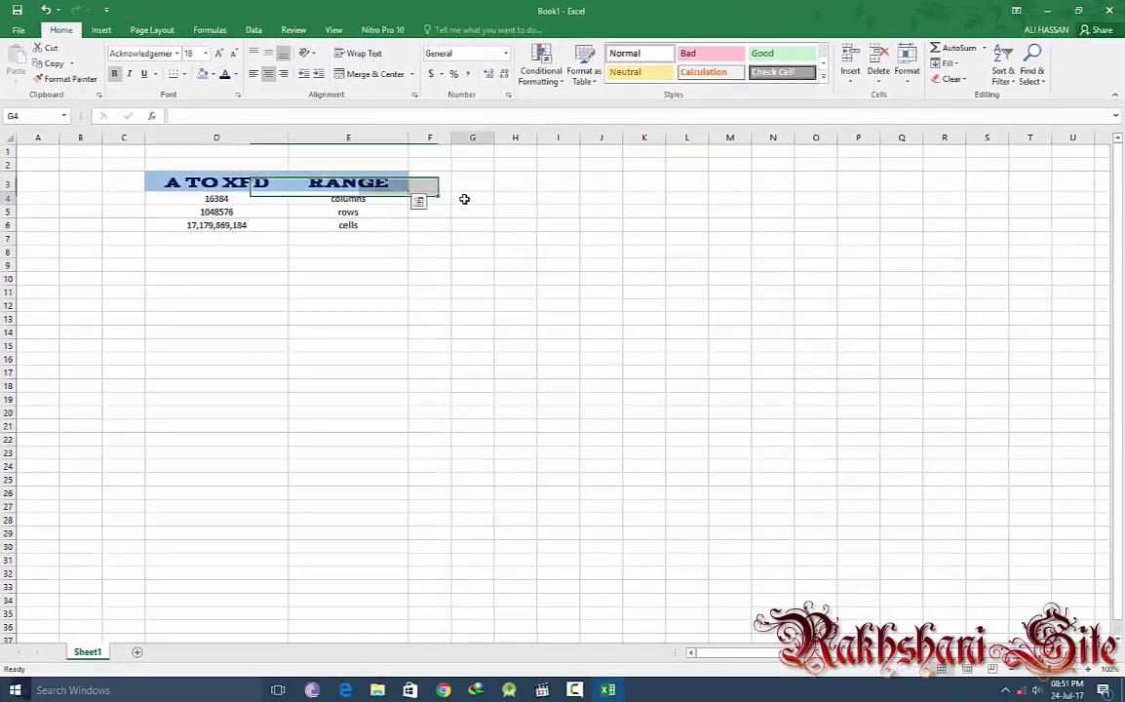
{"action": "left_click", "coordinate": [209, 182]}
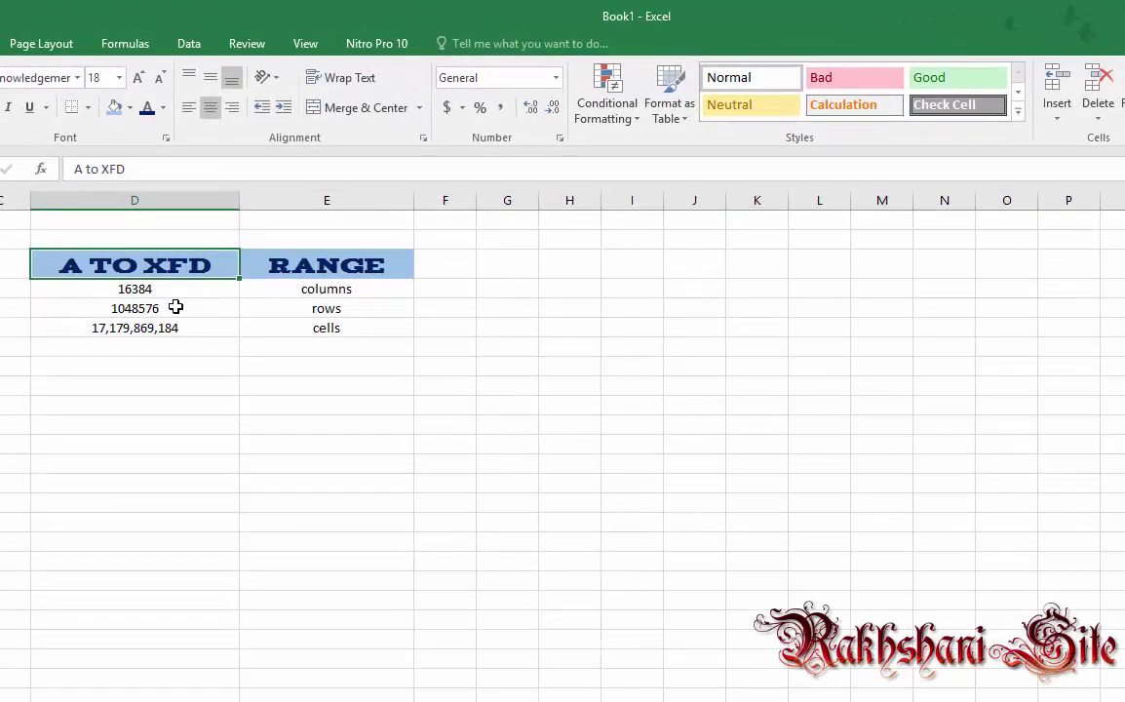
{"action": "key", "text": "Down"}
{"action": "key", "text": "Down"}
{"action": "key", "text": "Down"}
{"action": "left_click", "coordinate": [132, 273]}
{"action": "left_click", "coordinate": [296, 284], "text": "shift"}
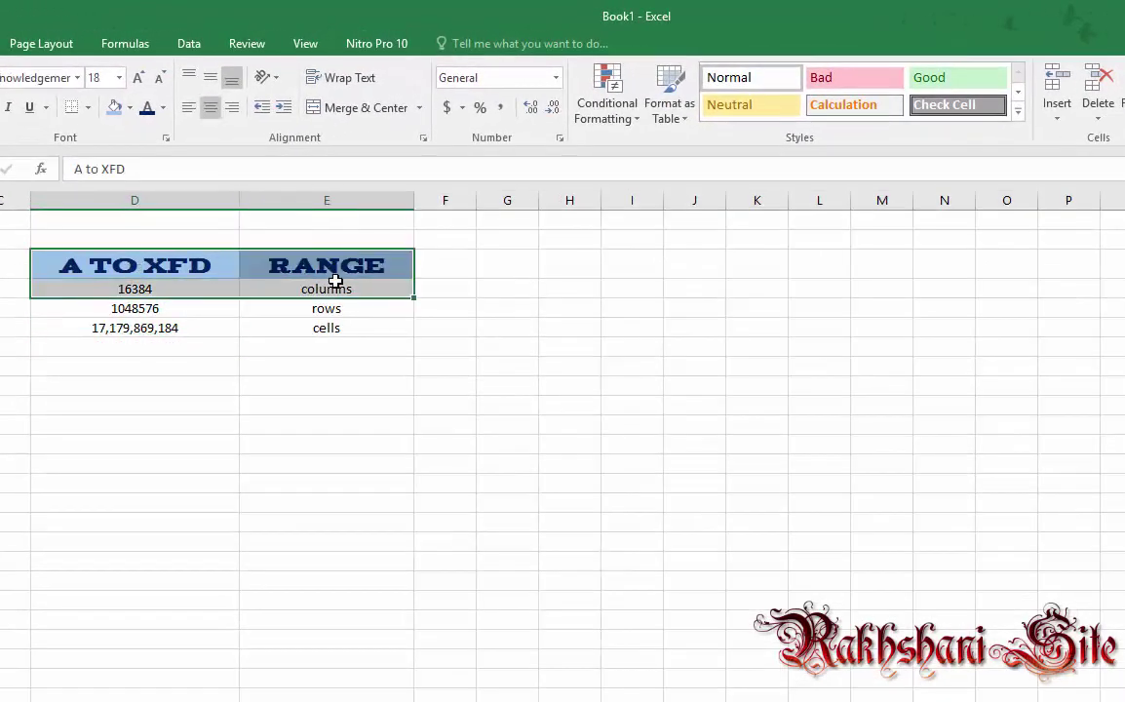
{"action": "left_click", "coordinate": [326, 327]}
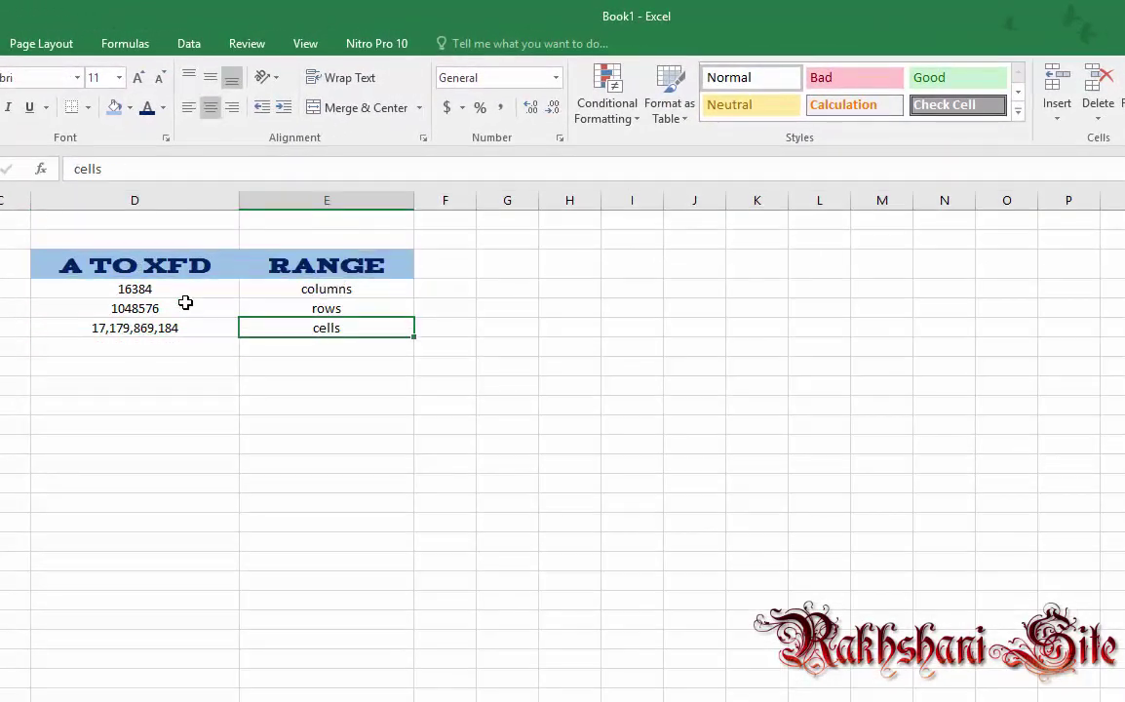
{"action": "left_click", "coordinate": [122, 288]}
{"action": "left_click_drag", "start_coordinate": [132, 309], "coordinate": [139, 347]}
{"action": "left_click", "coordinate": [135, 341]}
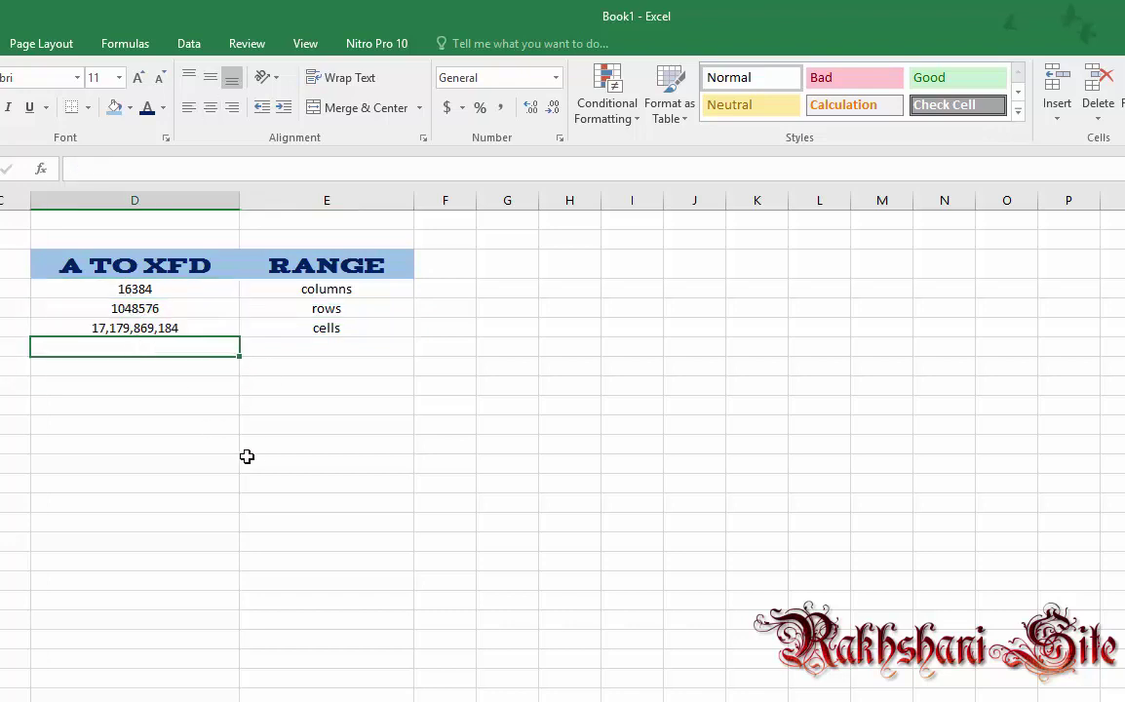
{"action": "left_click", "coordinate": [150, 370]}
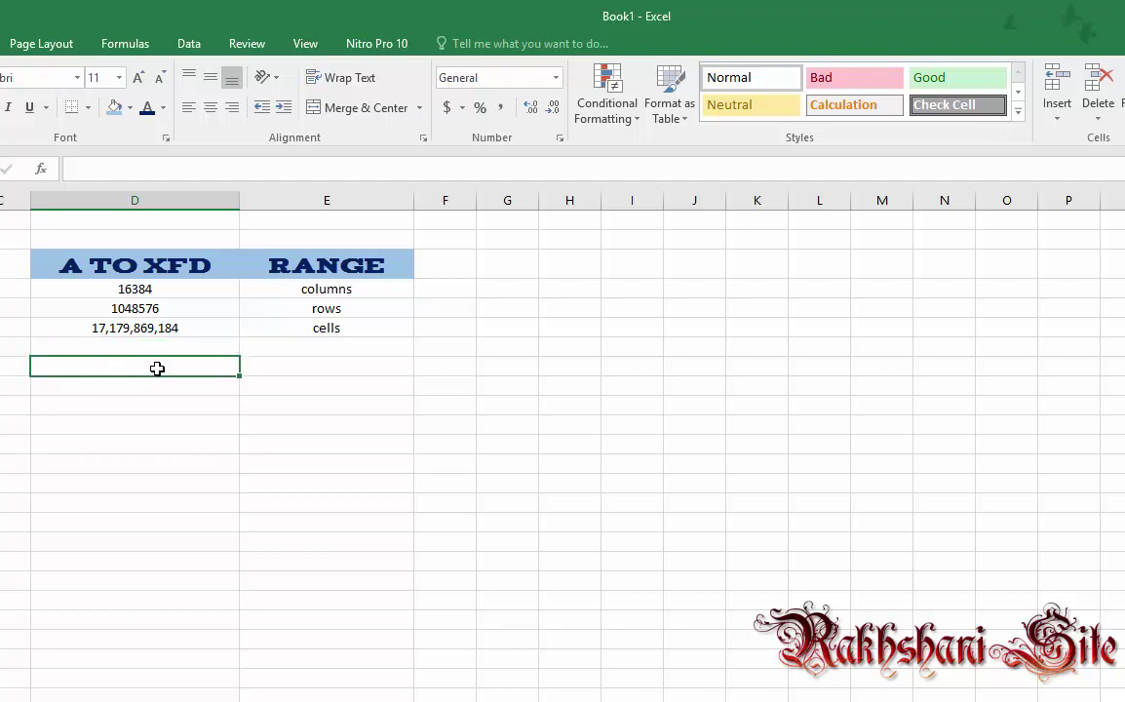
Enter =D4+D5+D6 in D8, totalling 17,180,934,144, then select D4:D7 to check.
{"action": "left_click", "coordinate": [109, 169]}
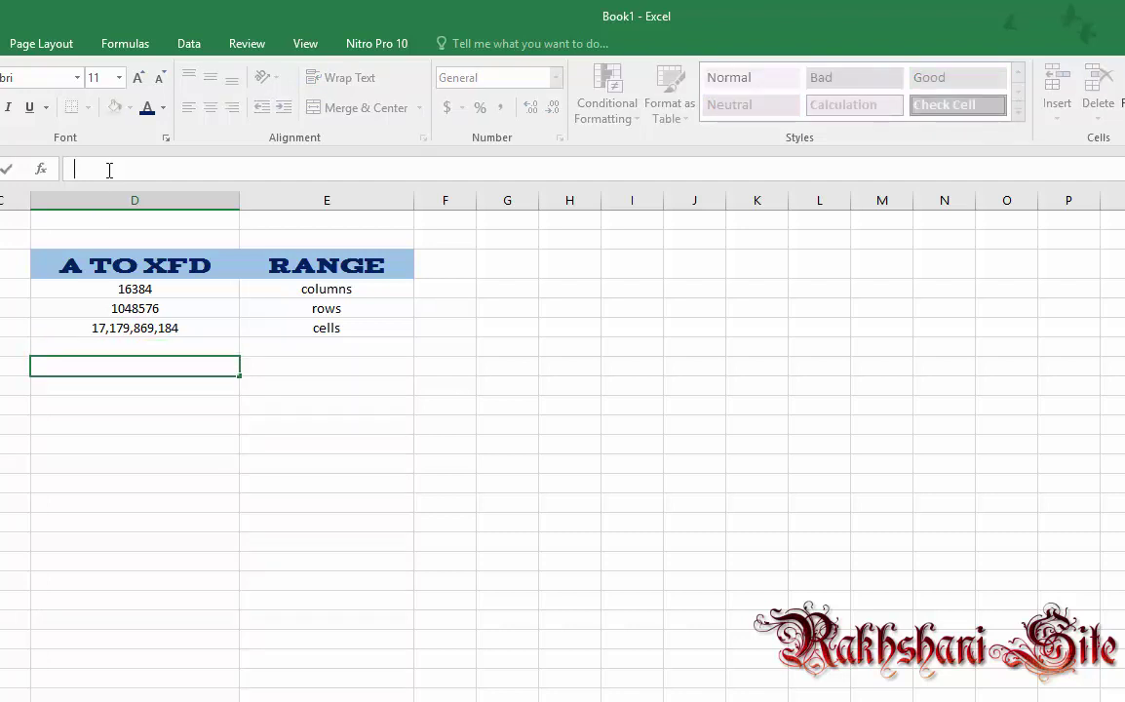
{"action": "type", "text": "="}
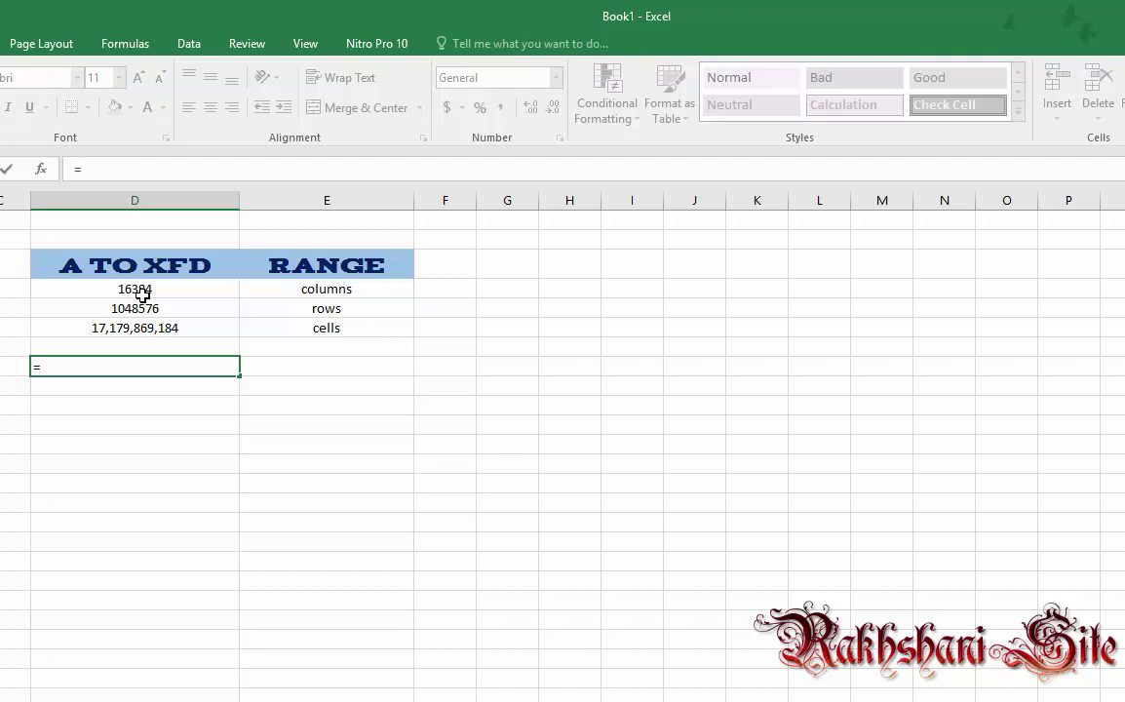
{"action": "left_click", "coordinate": [142, 292]}
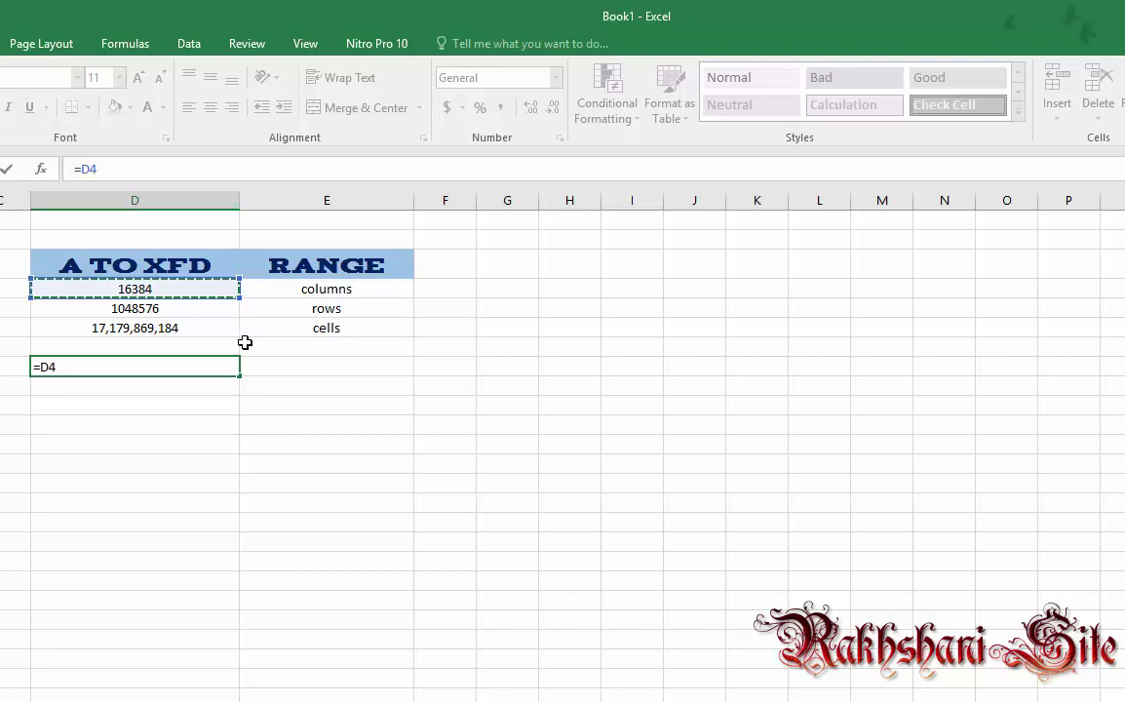
{"action": "type", "text": "+"}
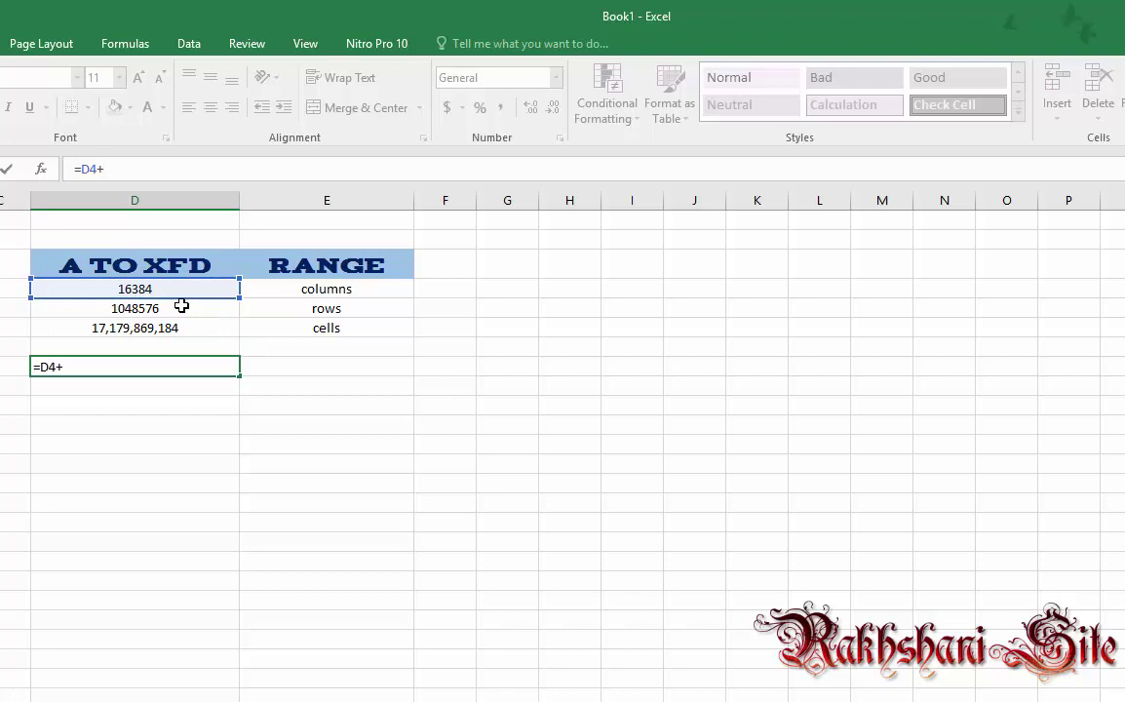
{"action": "left_click", "coordinate": [180, 307]}
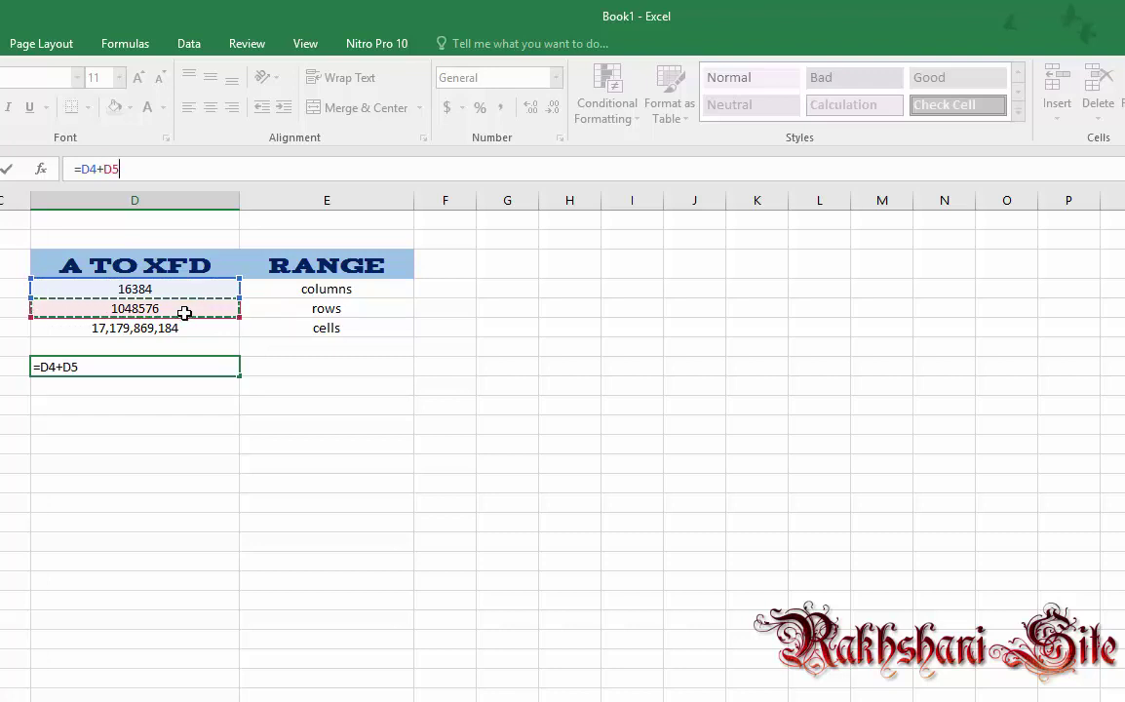
{"action": "type", "text": "+"}
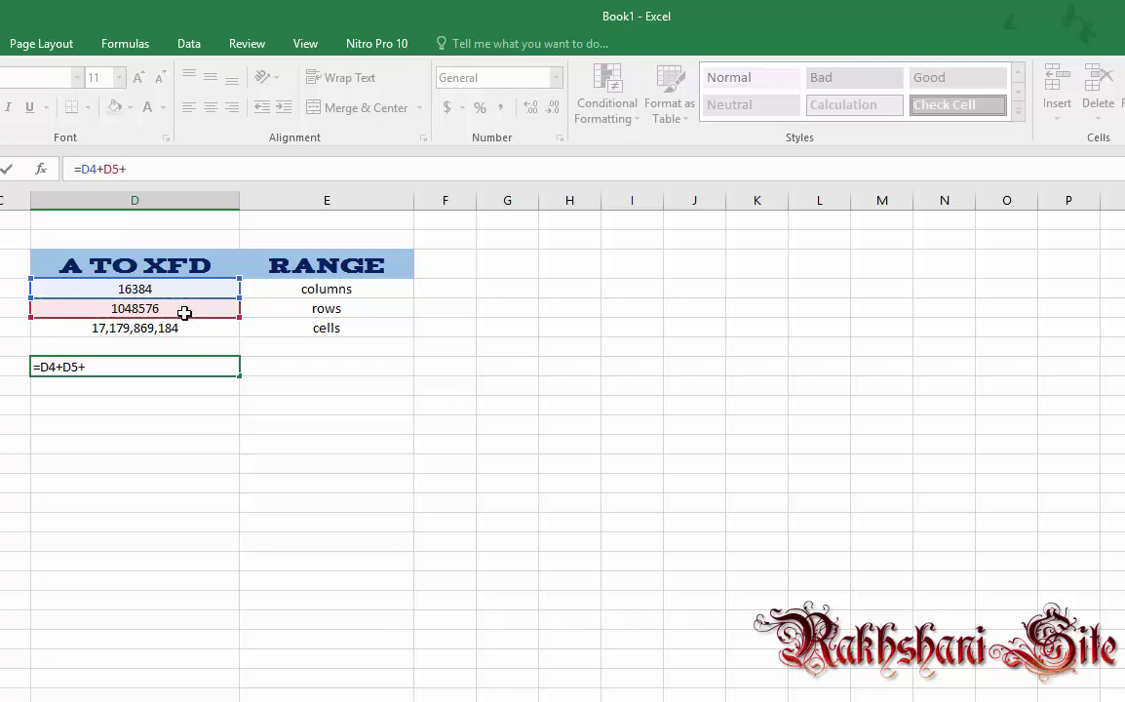
{"action": "left_click", "coordinate": [179, 332]}
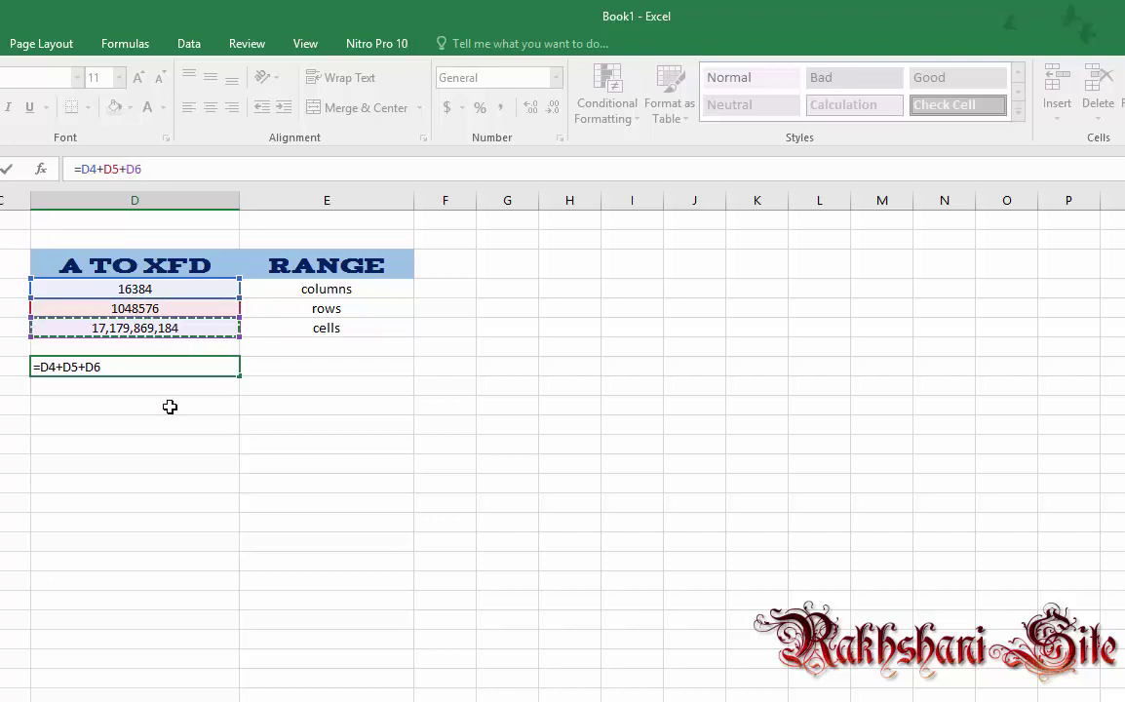
{"action": "key", "text": "Return"}
{"action": "left_click", "coordinate": [195, 361]}
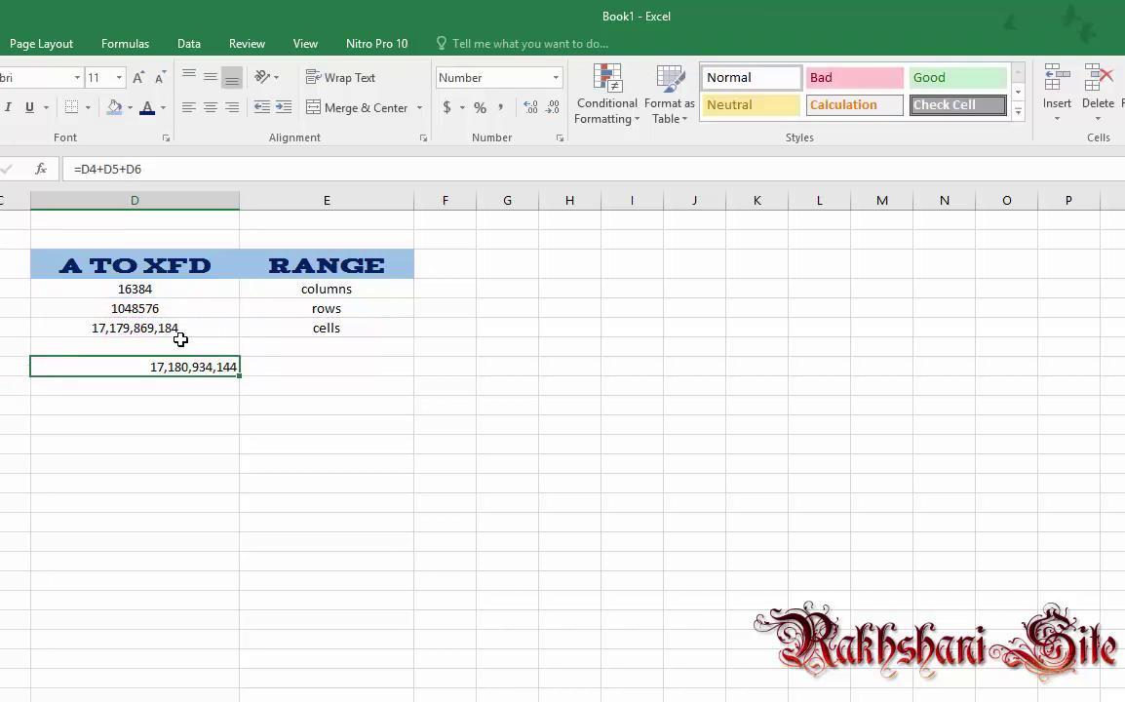
{"action": "left_click_drag", "start_coordinate": [143, 283], "coordinate": [146, 347]}
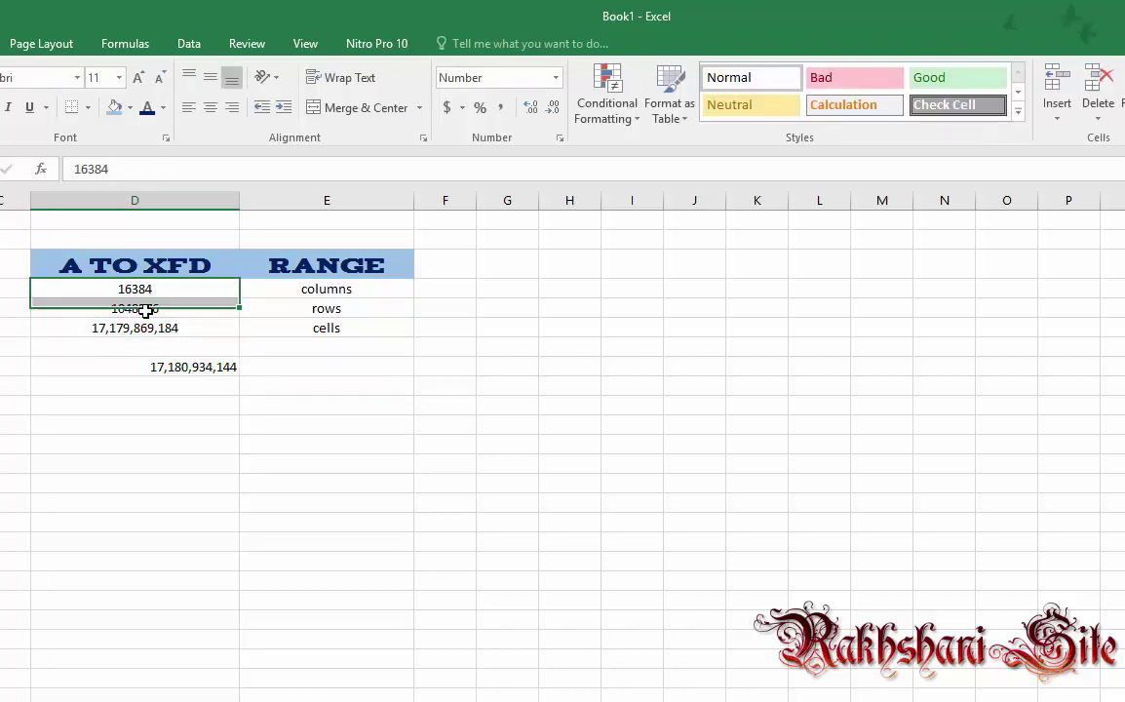
{"action": "left_click", "coordinate": [153, 386]}
{"action": "left_click", "coordinate": [170, 364]}
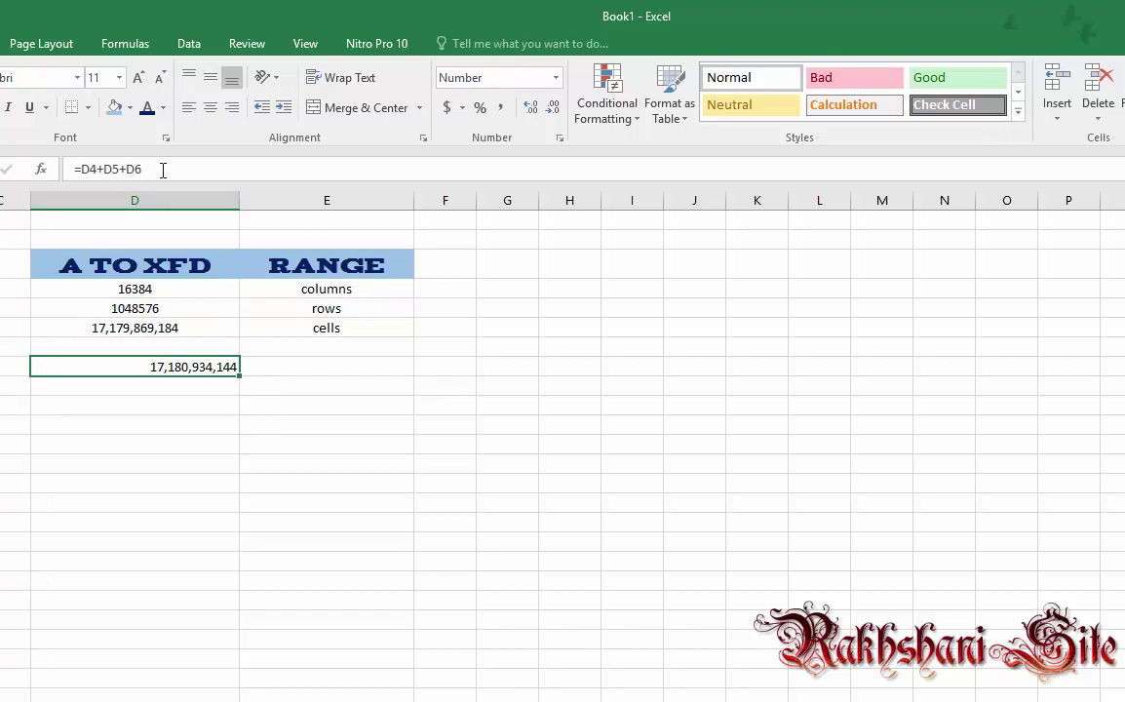
{"action": "left_click_drag", "start_coordinate": [163, 170], "coordinate": [80, 170]}
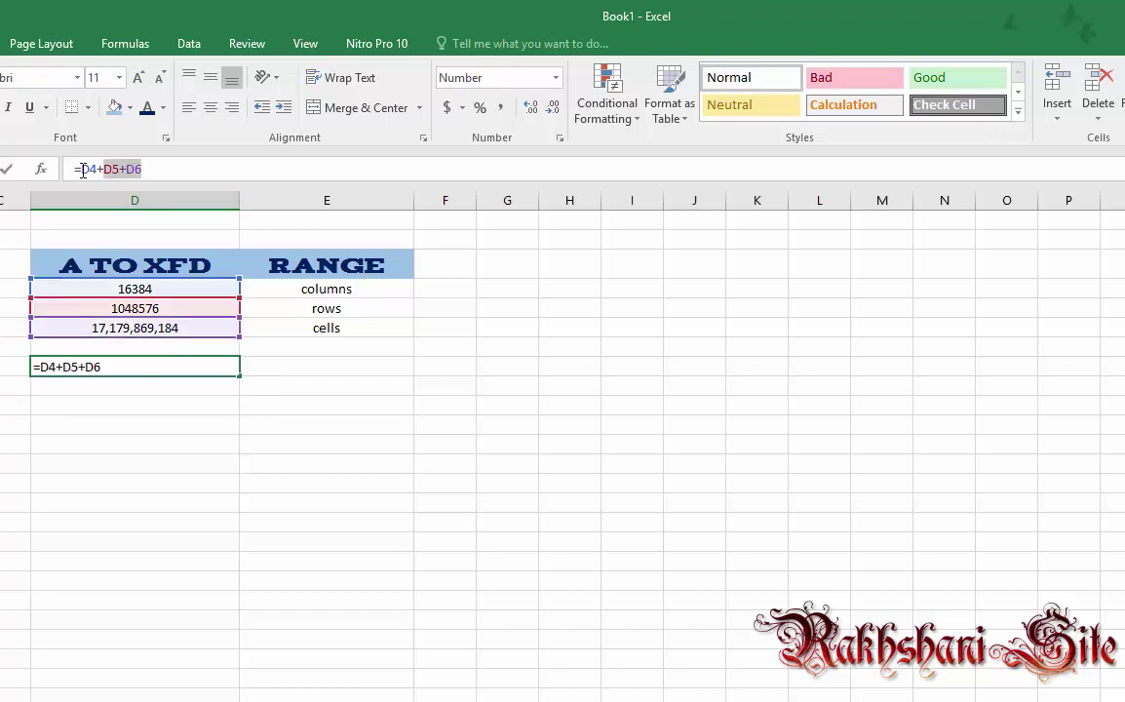
{"action": "left_click", "coordinate": [177, 402]}
{"action": "key", "text": "Return"}
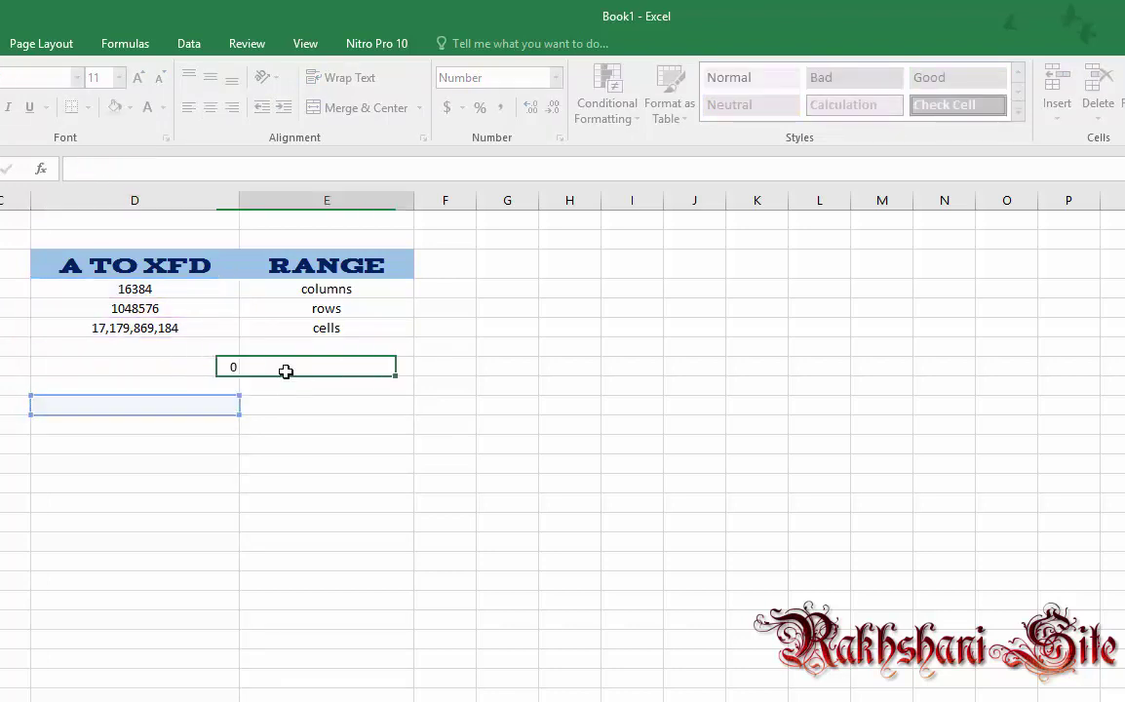
{"action": "left_click", "coordinate": [180, 369]}
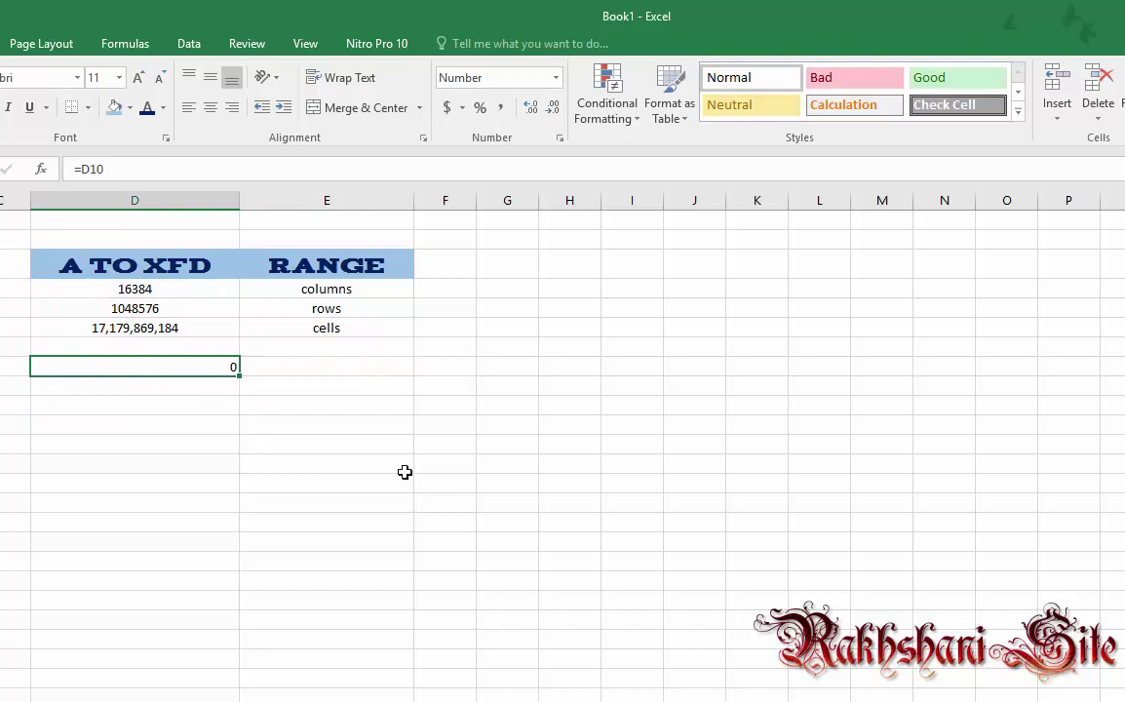
{"action": "key", "text": "ctrl+z"}
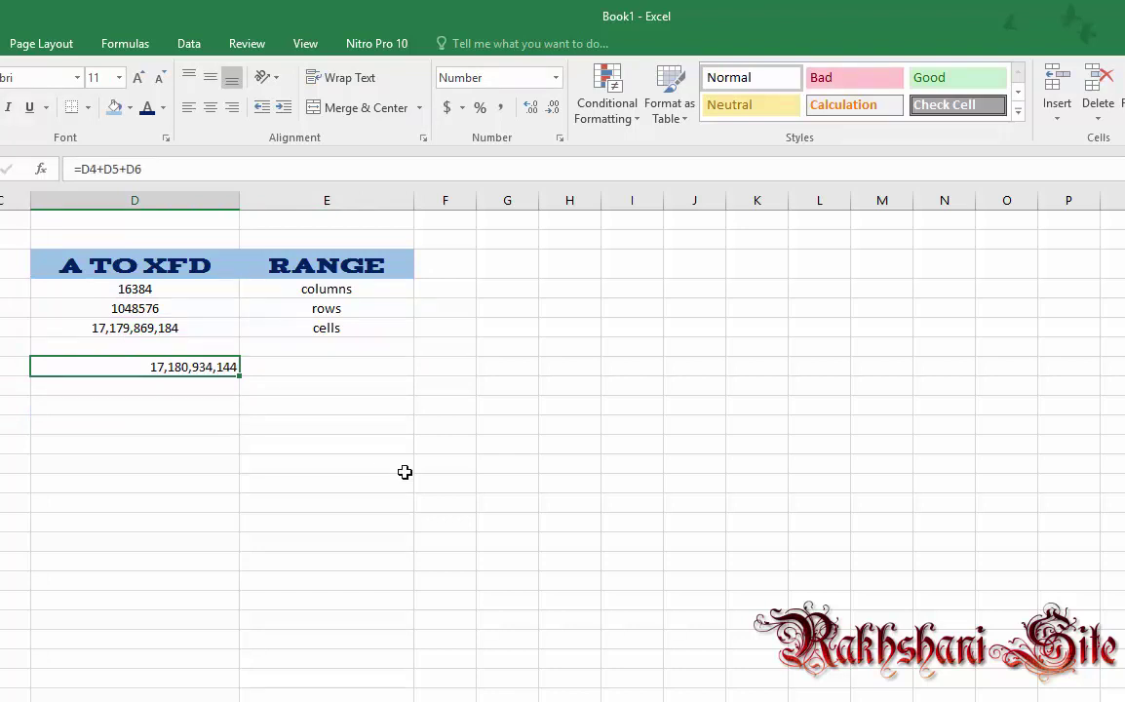
{"action": "left_click", "coordinate": [163, 421]}
{"action": "left_click", "coordinate": [191, 361]}
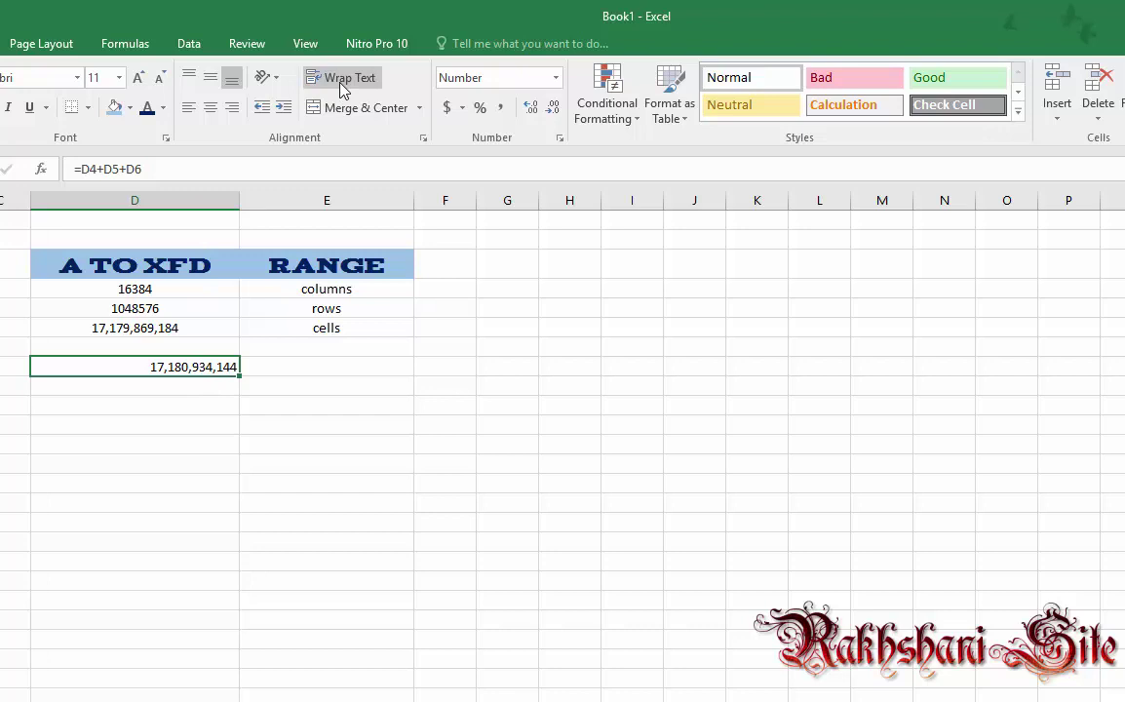
Center the 17,180,934,144 total in D8, then try merging E5:E6 and undo it.
{"action": "left_click", "coordinate": [210, 107]}
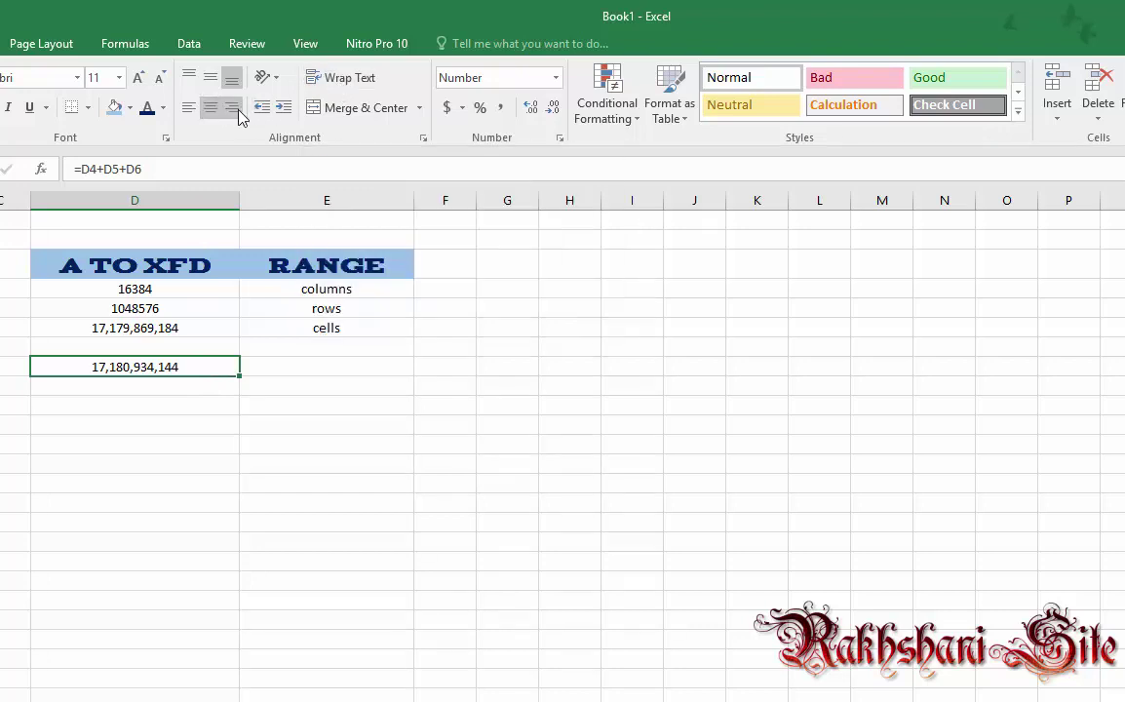
{"action": "left_click", "coordinate": [296, 371]}
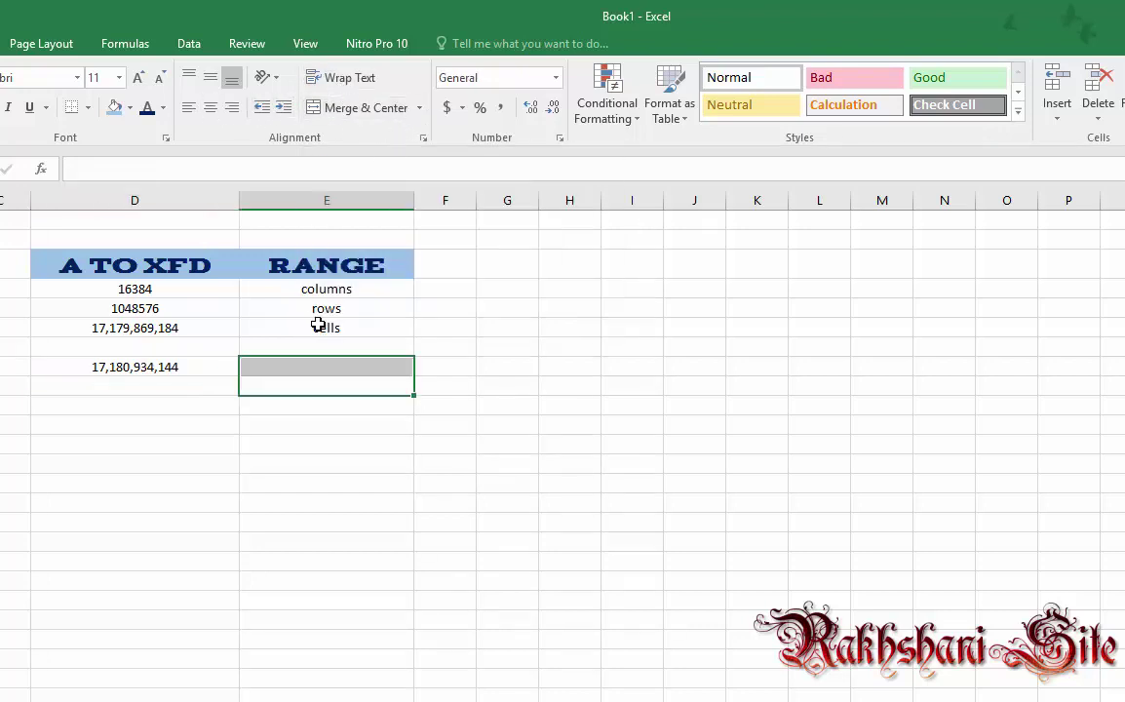
{"action": "left_click_drag", "start_coordinate": [317, 326], "coordinate": [363, 303]}
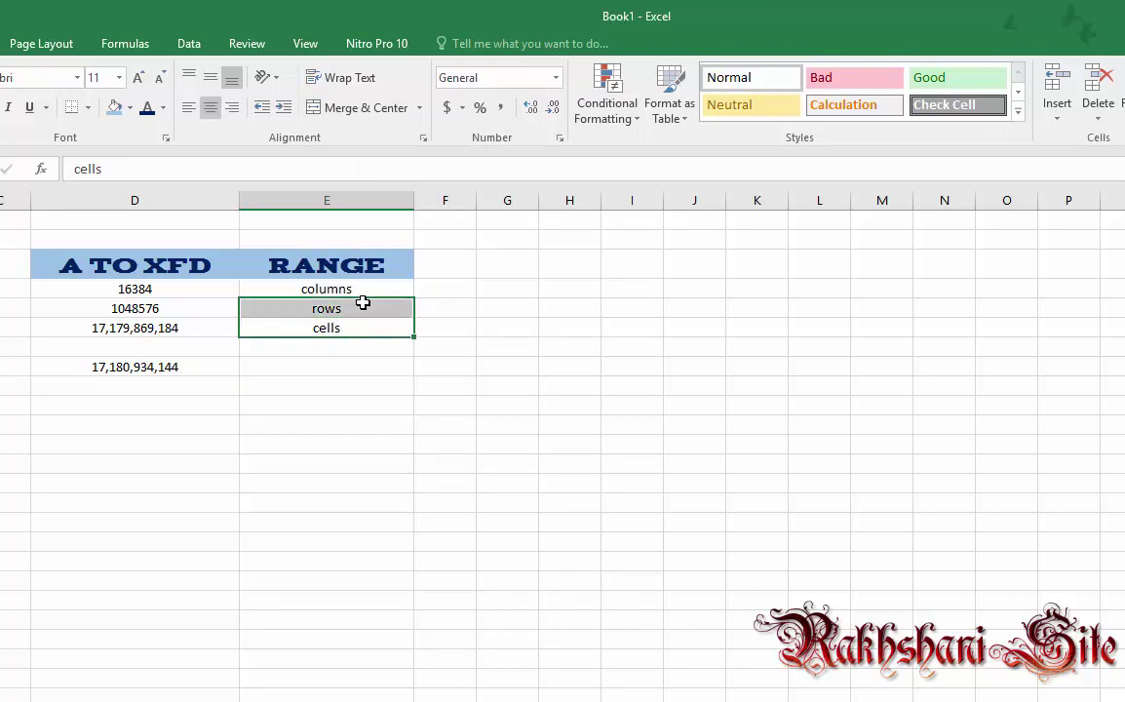
{"action": "left_click", "coordinate": [359, 110]}
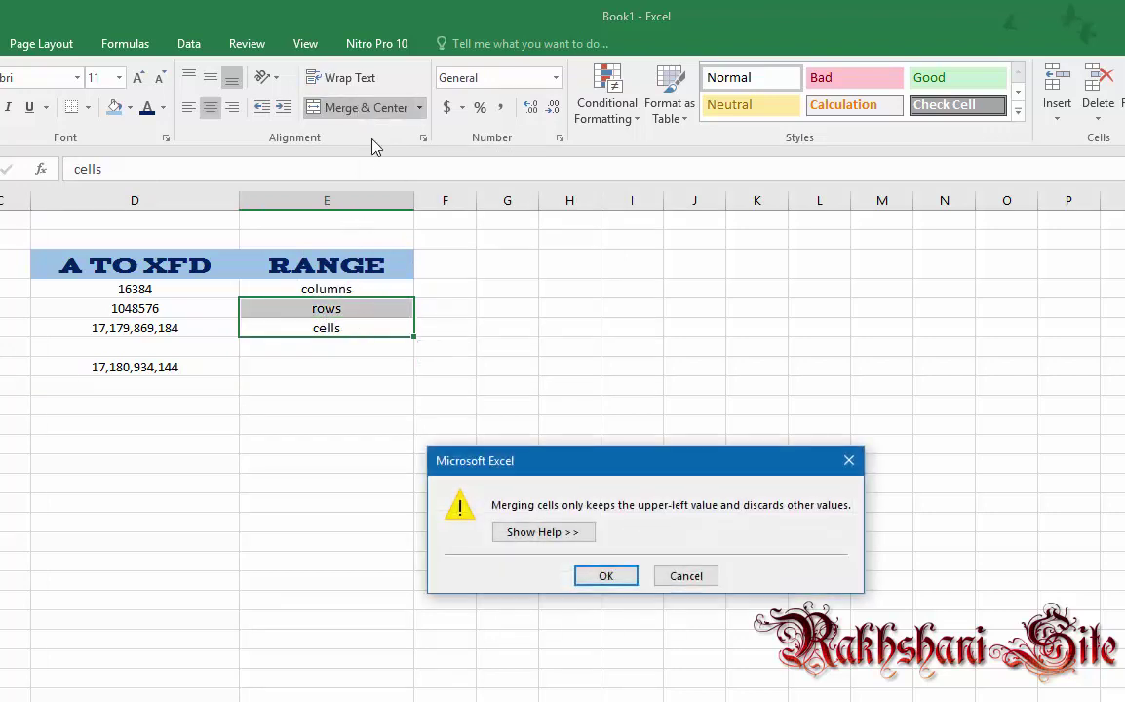
{"action": "left_click", "coordinate": [607, 577]}
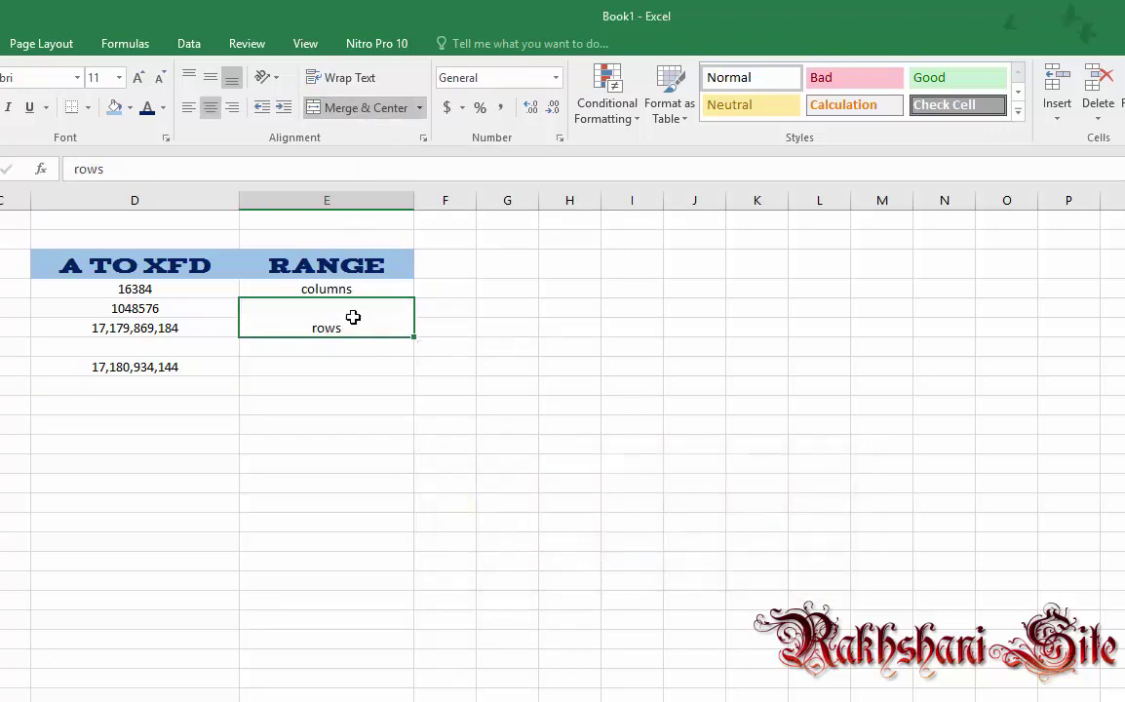
{"action": "left_click", "coordinate": [367, 365]}
{"action": "left_click", "coordinate": [348, 322]}
{"action": "key", "text": "ctrl+z"}
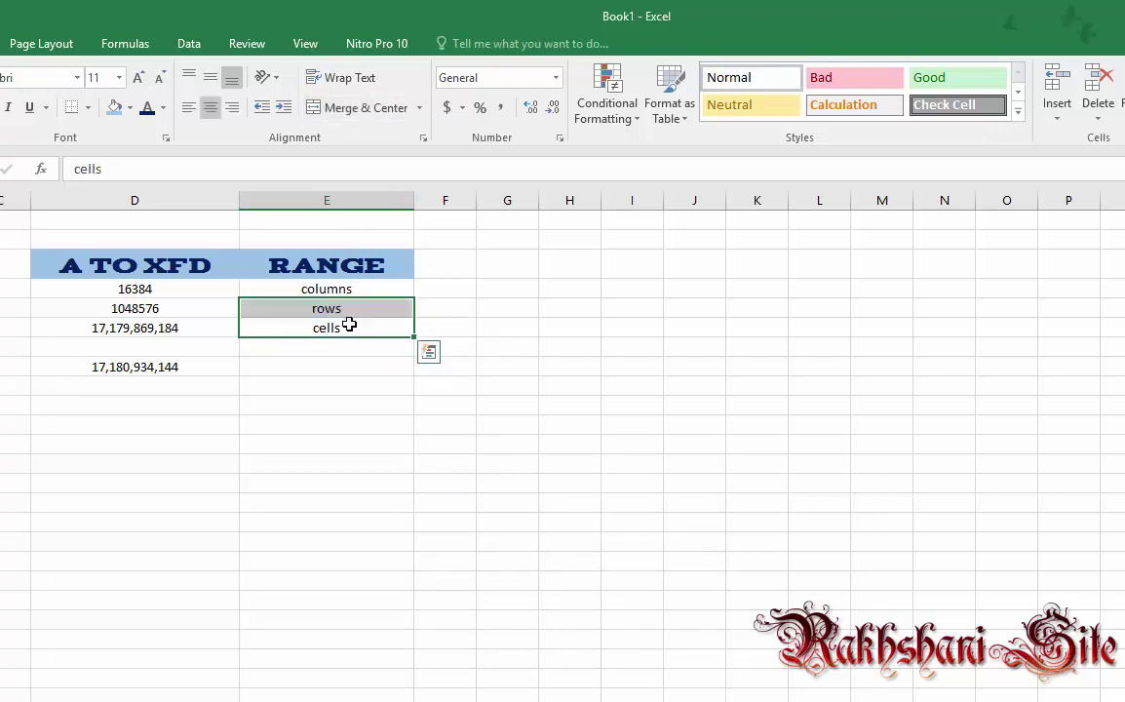
Merge the empty cells E7:E8 into one cell.
{"action": "left_click", "coordinate": [344, 364]}
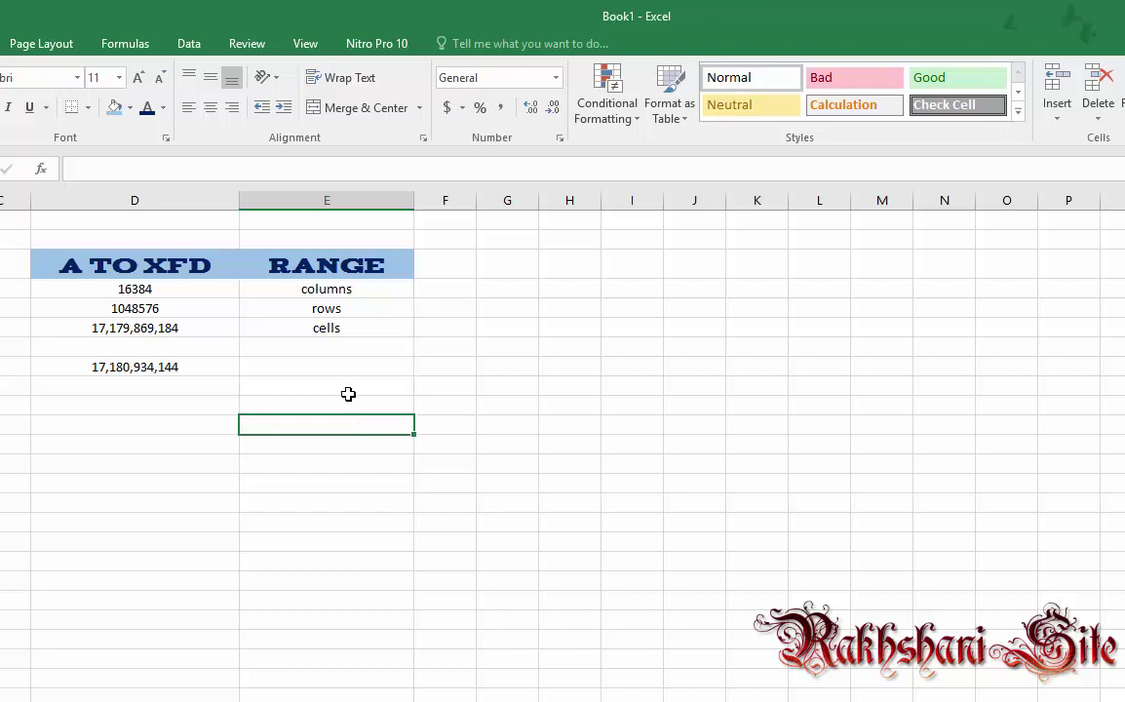
{"action": "left_click_drag", "start_coordinate": [349, 388], "coordinate": [348, 368]}
{"action": "left_click", "coordinate": [354, 115]}
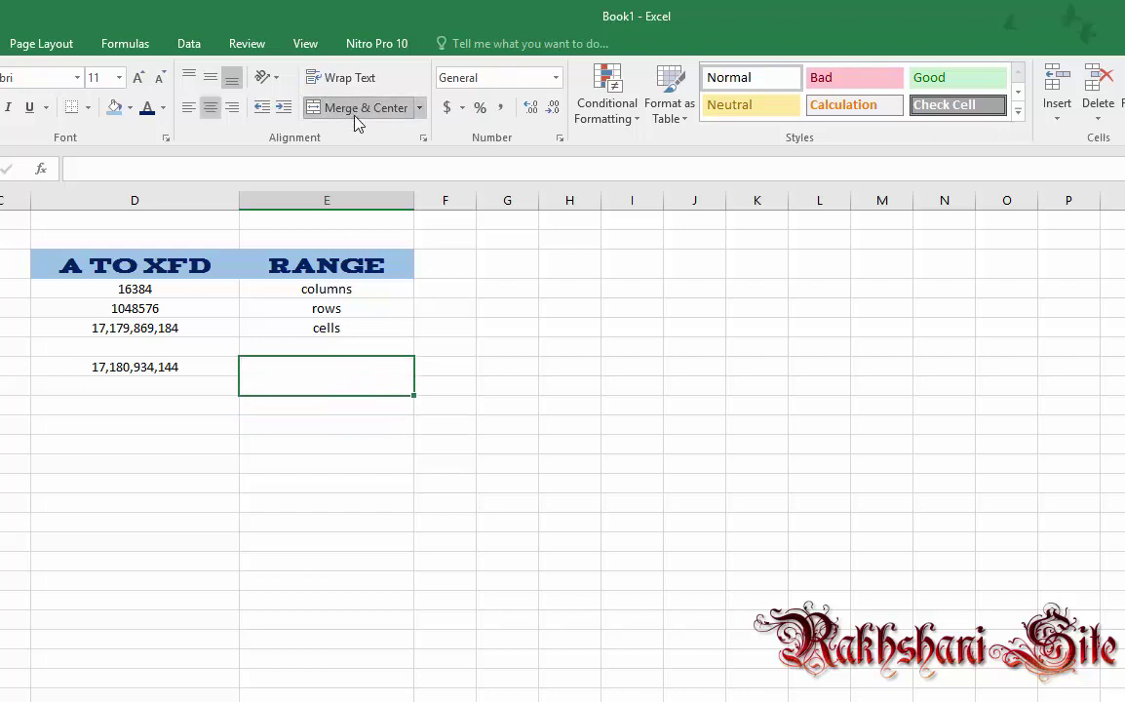
{"action": "left_click", "coordinate": [500, 372]}
{"action": "left_click", "coordinate": [361, 388]}
Merge the empty block F6:G20 beside the table into one cell.
{"action": "left_click_drag", "start_coordinate": [470, 305], "coordinate": [502, 580]}
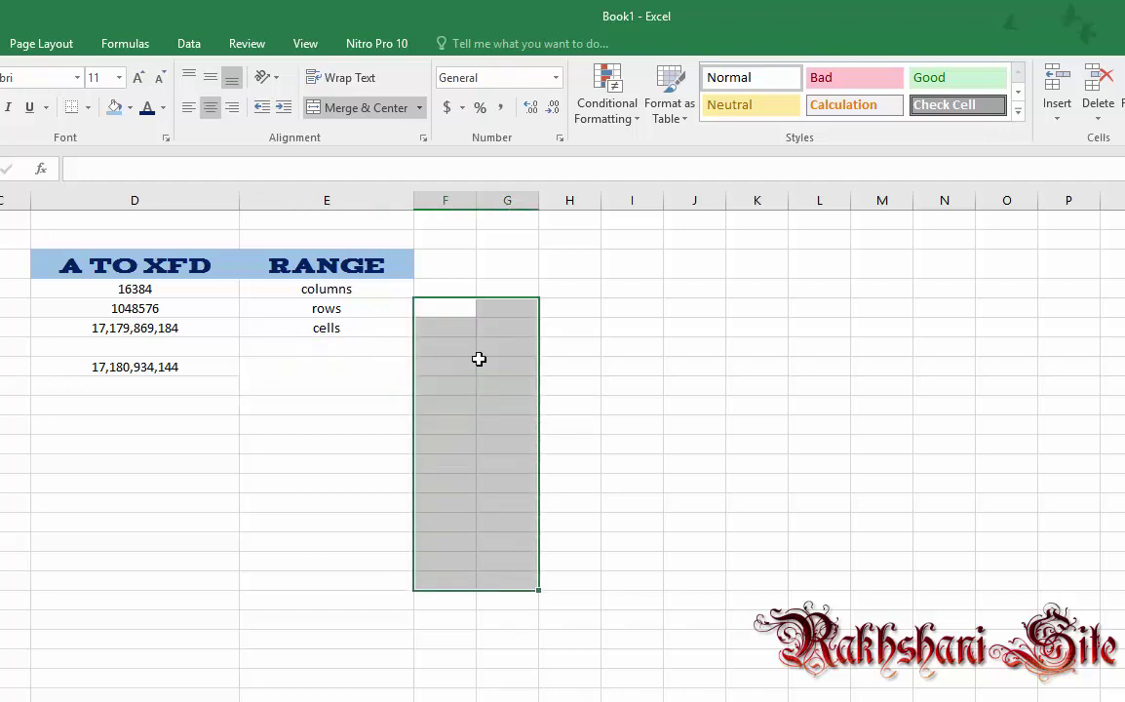
{"action": "left_click", "coordinate": [363, 109]}
{"action": "left_click", "coordinate": [632, 443]}
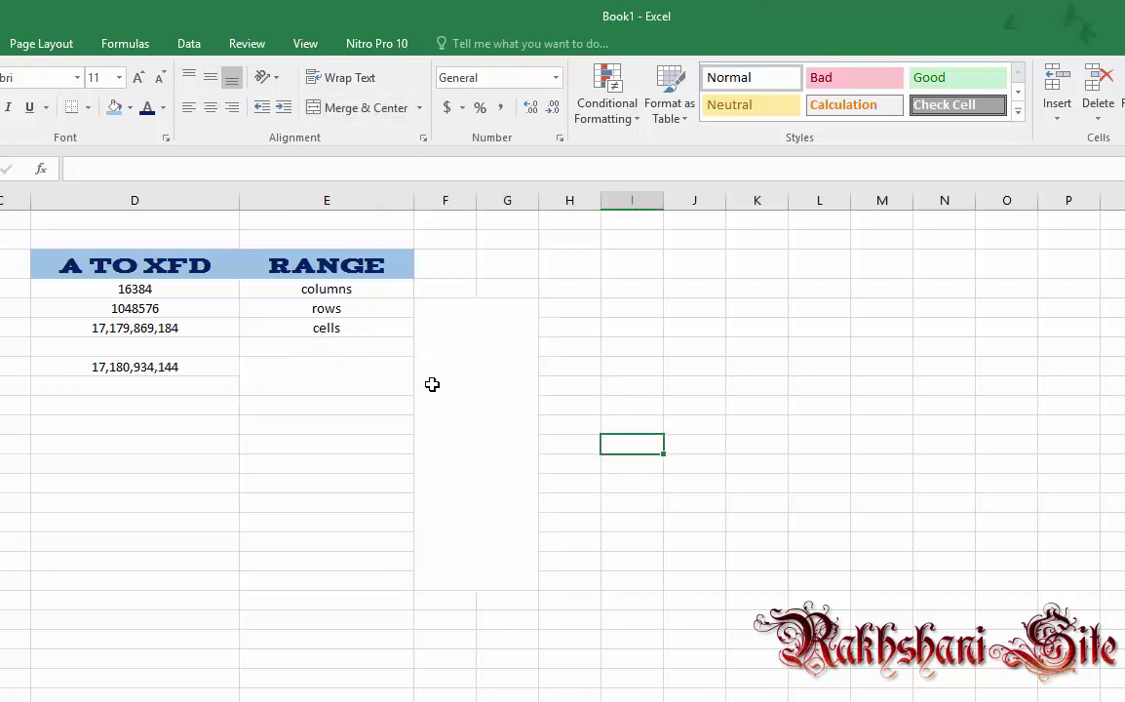
{"action": "left_click", "coordinate": [324, 368]}
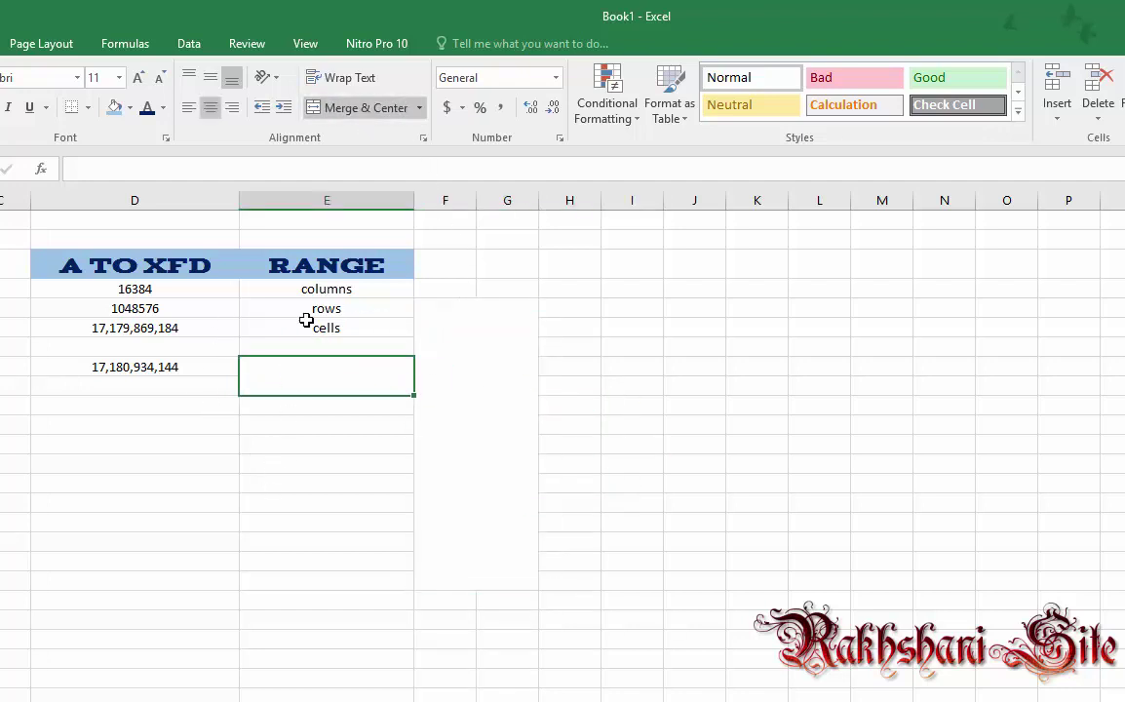
{"action": "left_click", "coordinate": [311, 287]}
{"action": "left_click", "coordinate": [306, 261]}
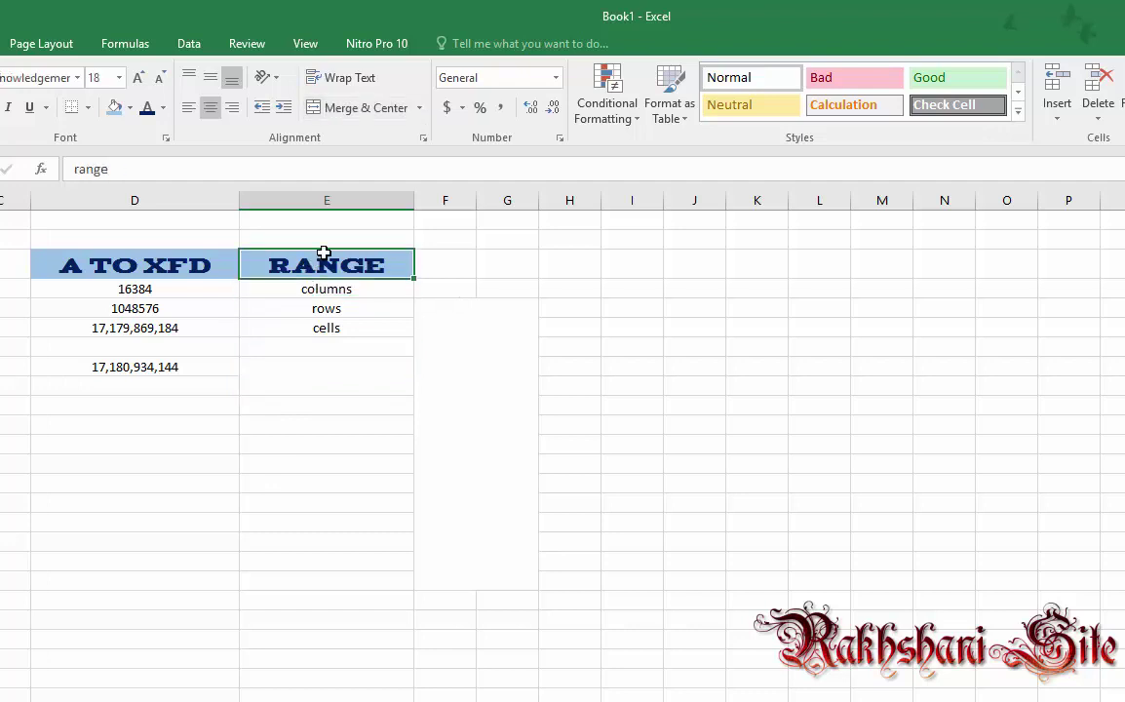
{"action": "left_click", "coordinate": [555, 78]}
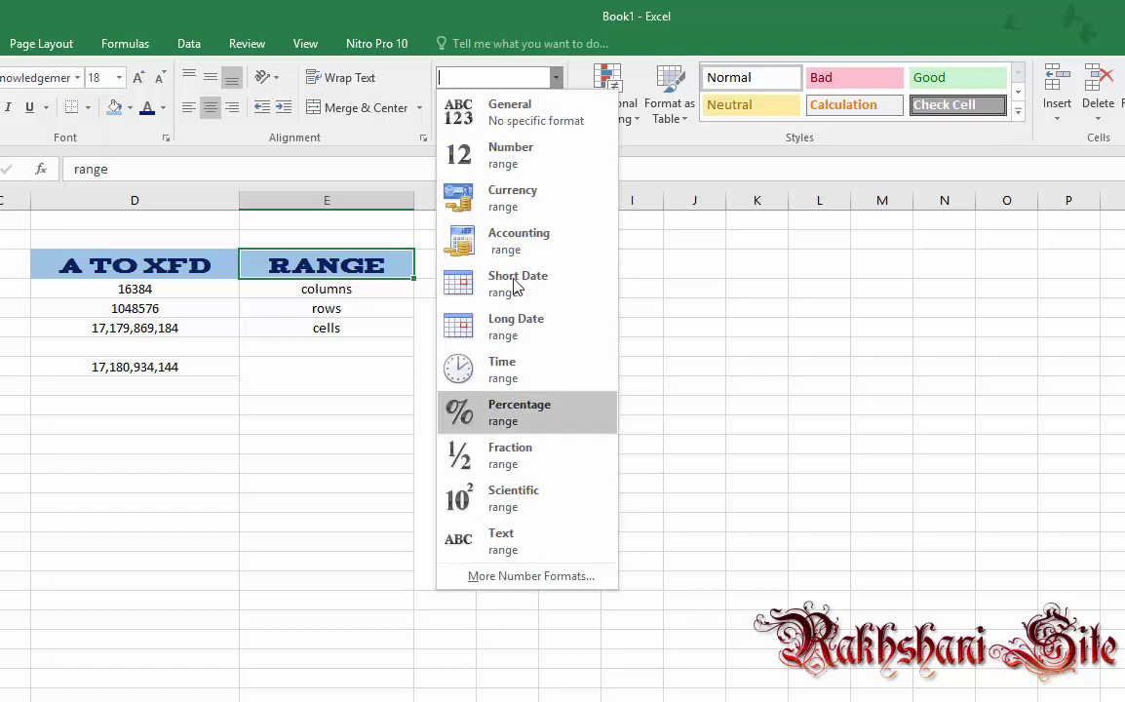
{"action": "key", "text": "Escape"}
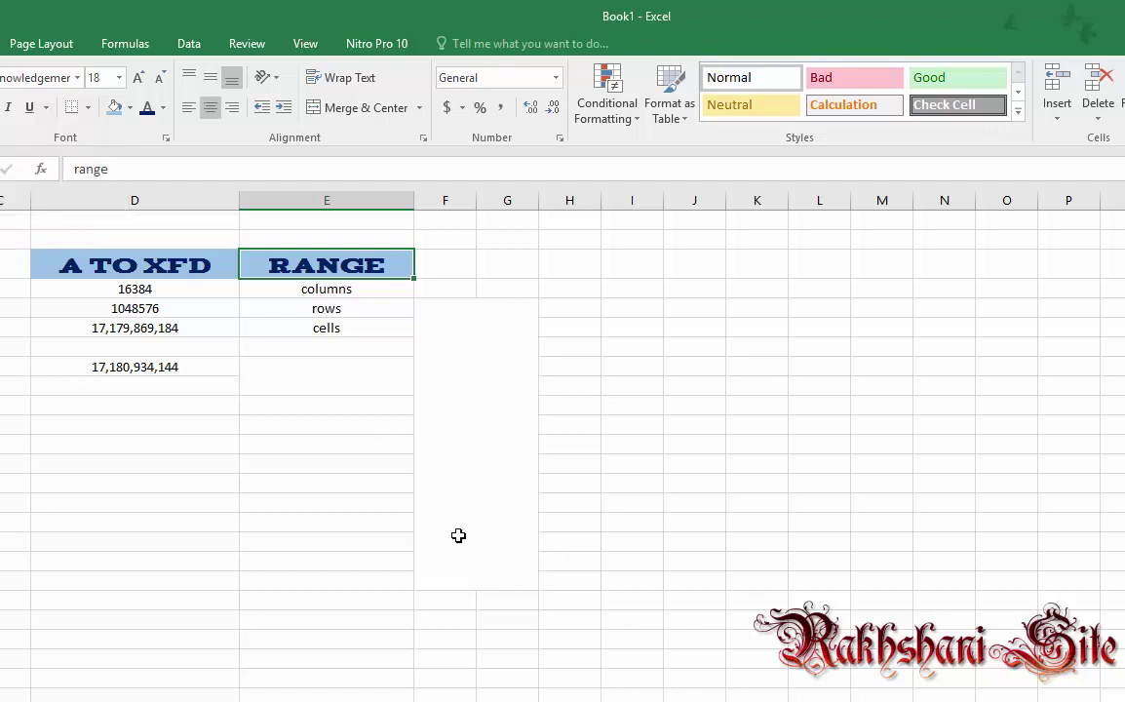
{"action": "left_click", "coordinate": [304, 408]}
{"action": "left_click_drag", "start_coordinate": [467, 308], "coordinate": [531, 583]}
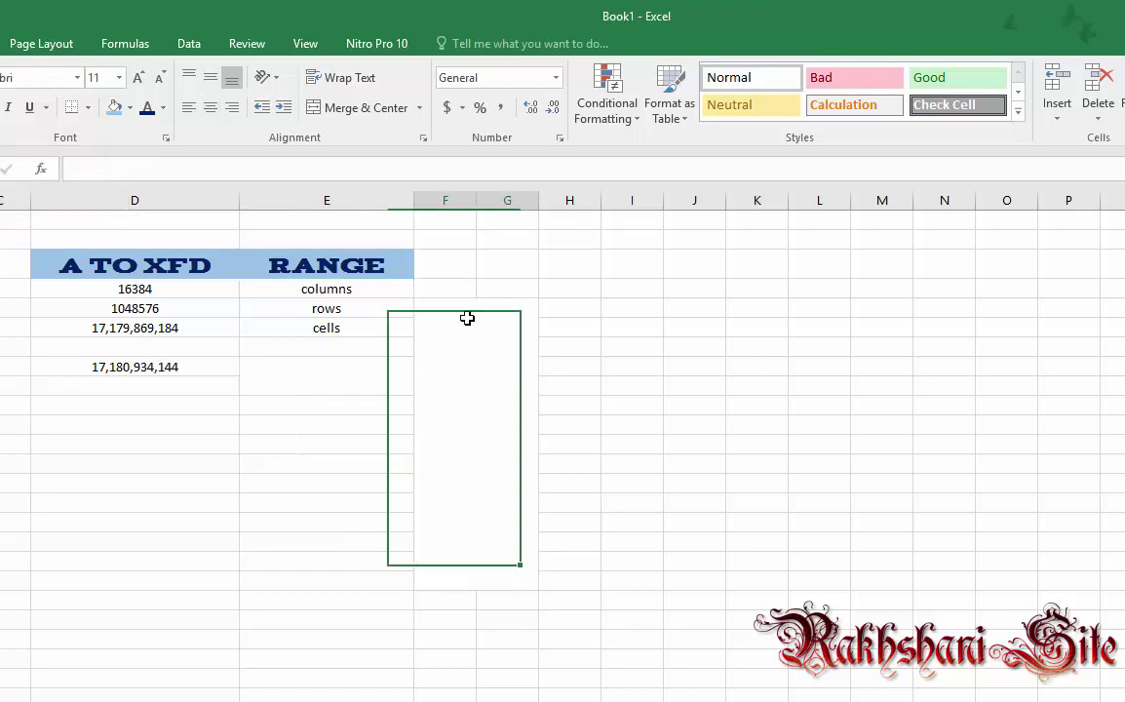